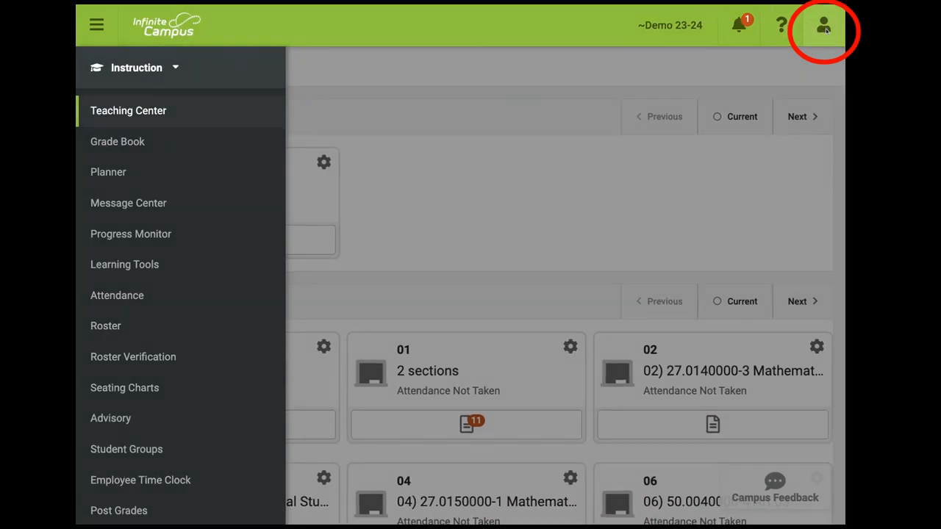
# Turn on the new look and open the Progress Monitor under Instruction
pyautogui.click(824, 27)
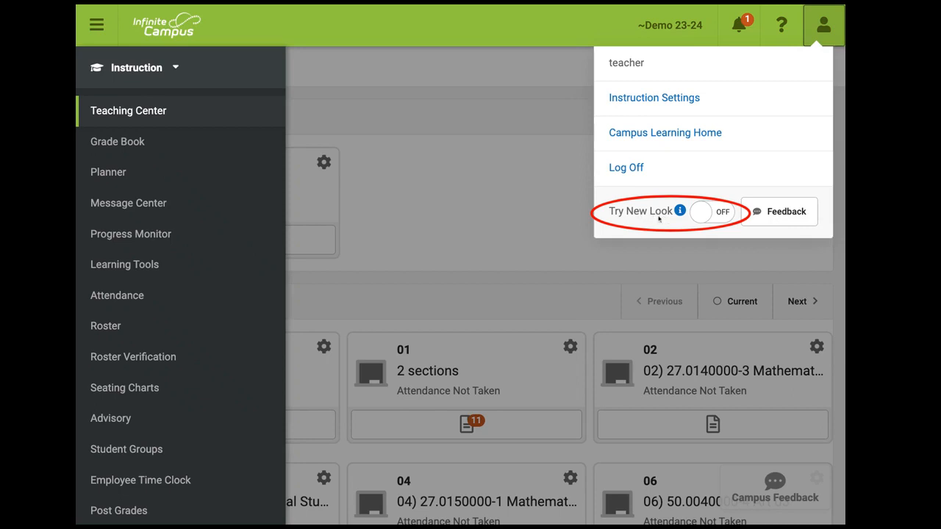
pyautogui.click(726, 216)
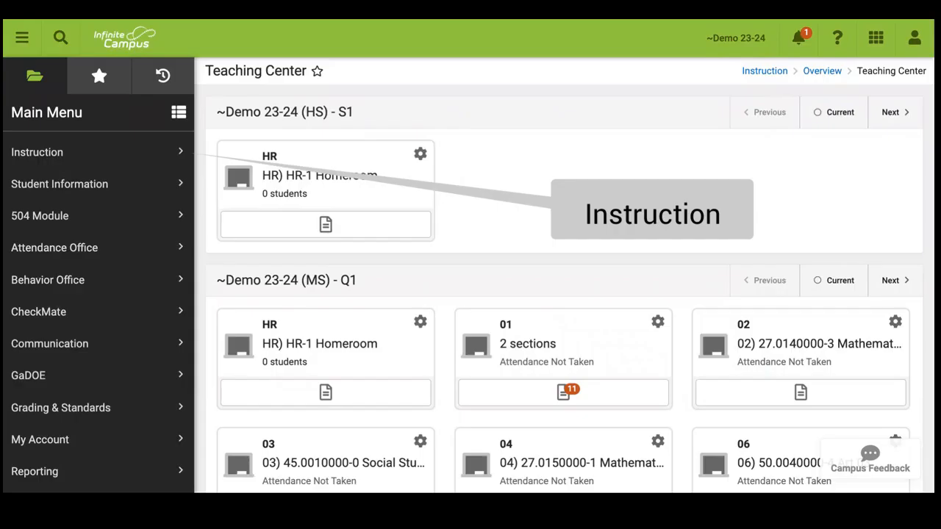
pyautogui.click(152, 161)
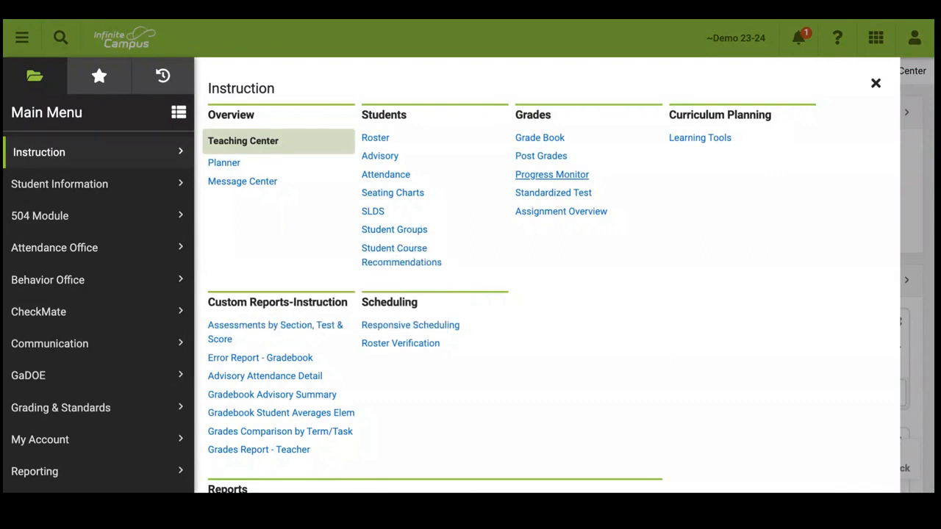
pyautogui.click(551, 174)
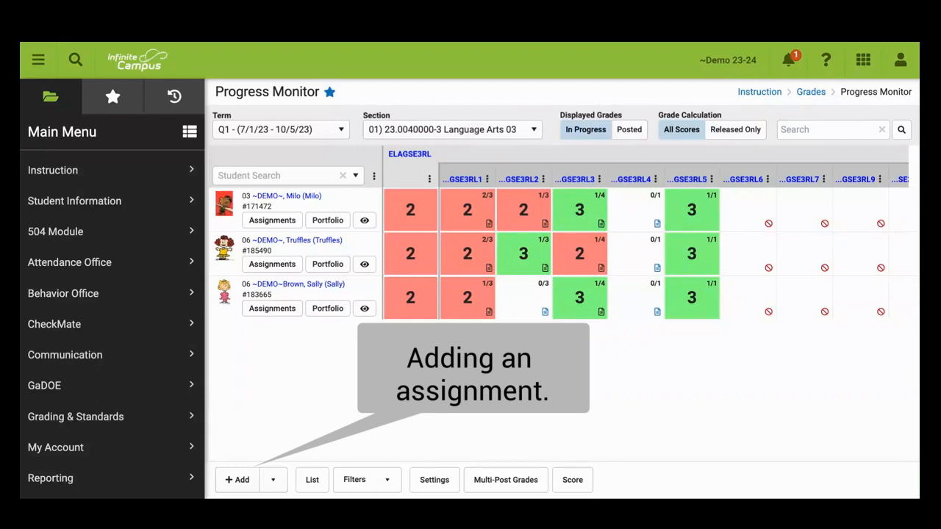
# Add an assignment to 01) 23.0040000-3 Language Arts 03 titled "Base 10 & Expanded Forms to 10,000"
pyautogui.click(273, 479)
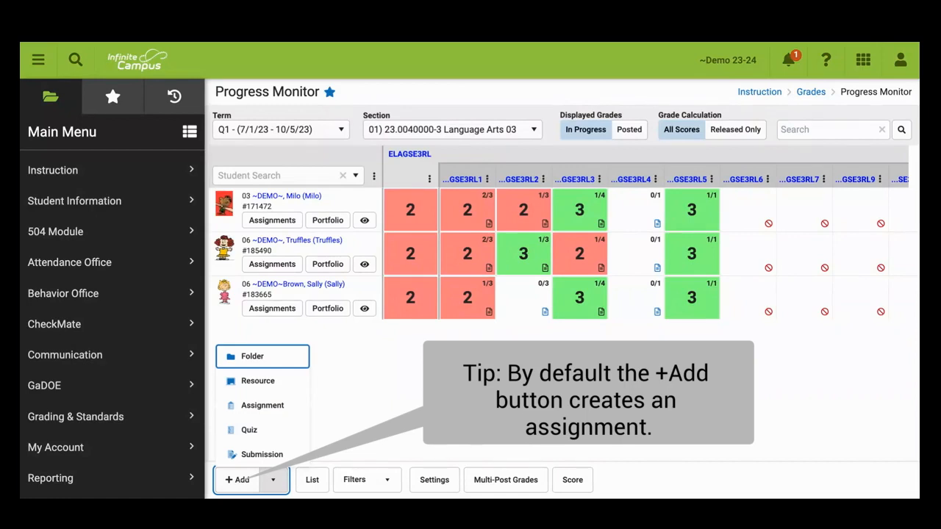
pyautogui.click(273, 405)
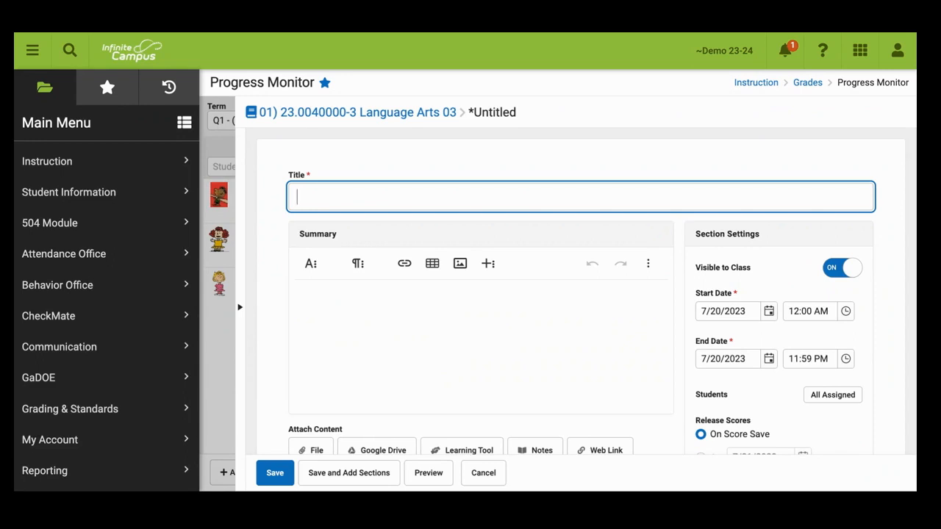
pyautogui.write('Base-Ten & Expanded Forms to 10,000')
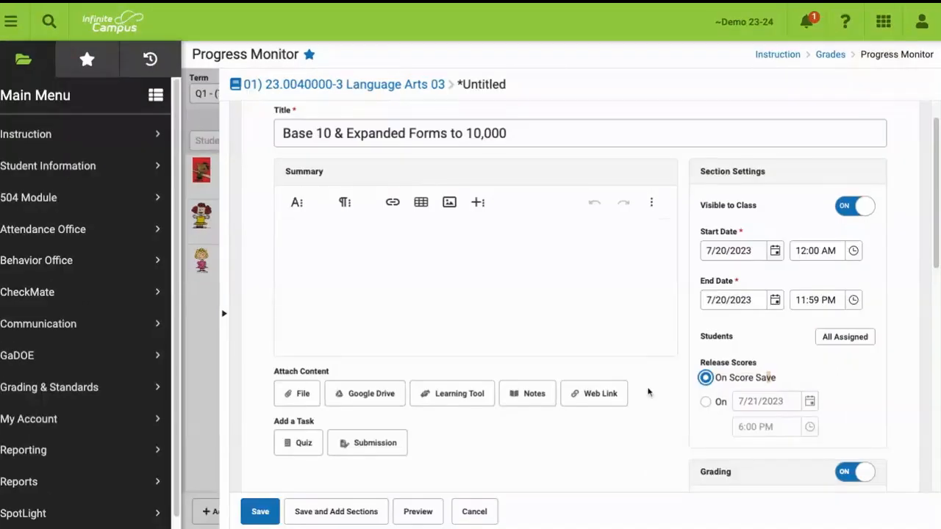
# Switch the assignment's Grading section off and back on
pyautogui.scroll(-4, 648, 394)
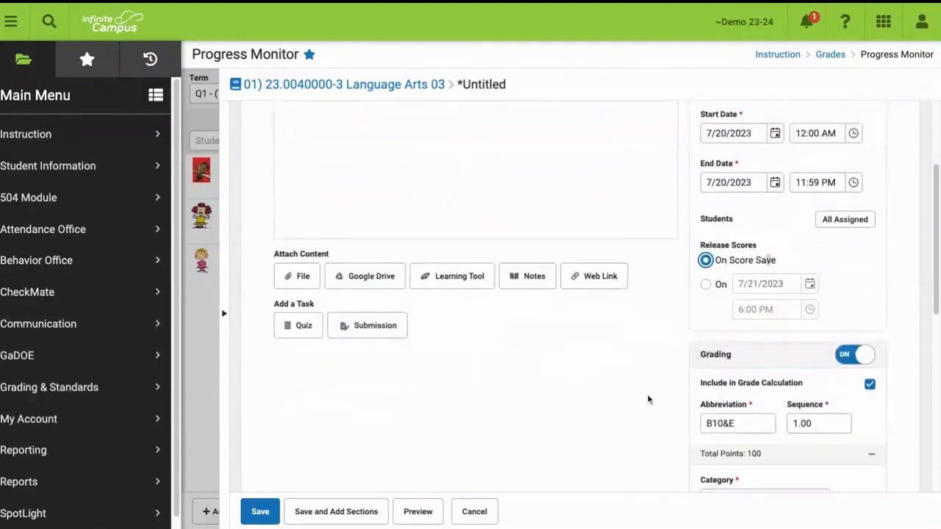
pyautogui.scroll(-1, 647, 399)
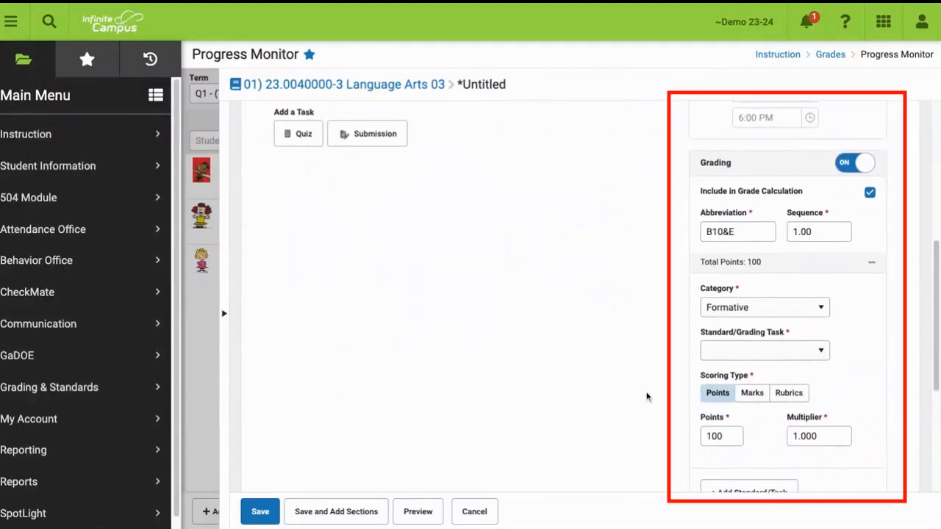
pyautogui.scroll(-1, 647, 396)
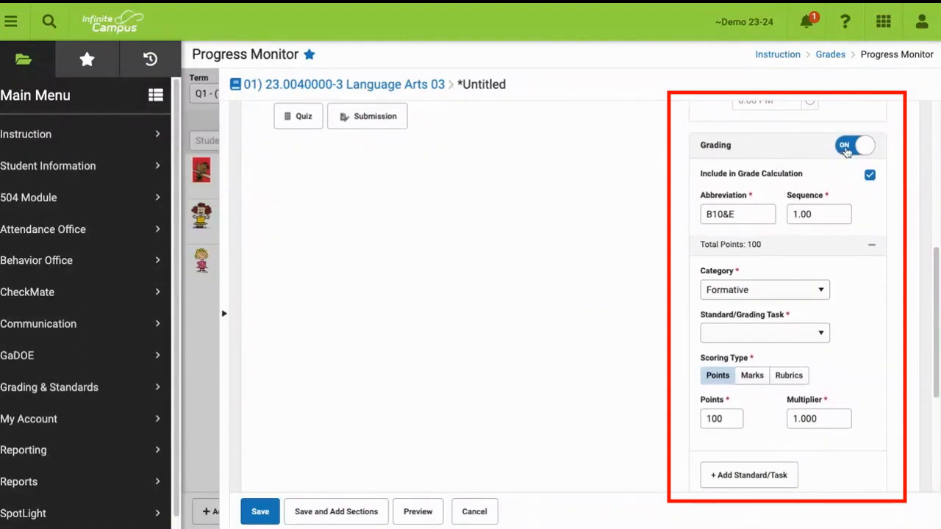
pyautogui.click(844, 147)
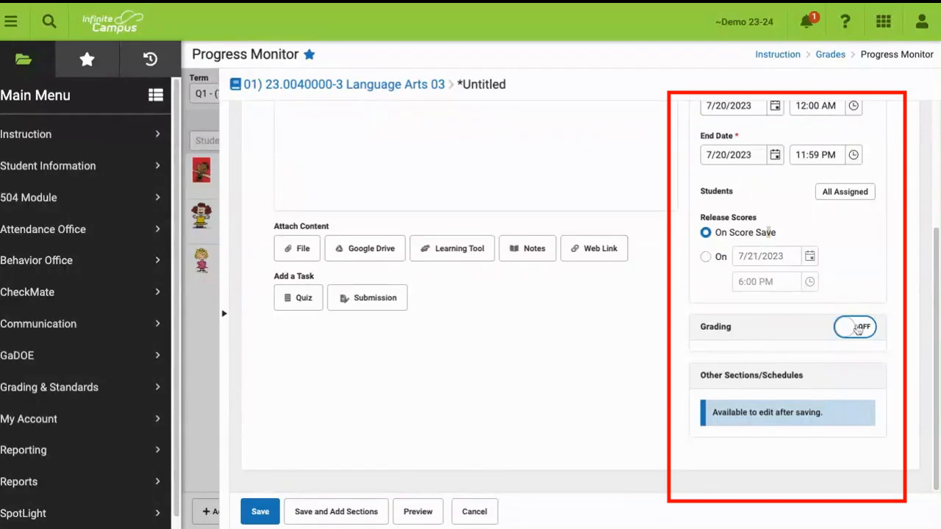
pyautogui.click(862, 327)
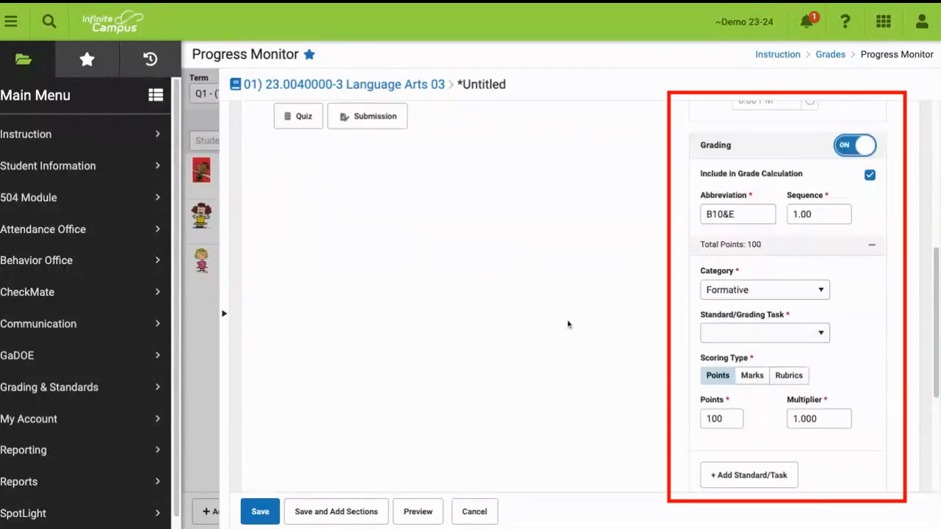
# Keep the assignment's category as Formative and assign it the standard ELAGSE3RL6, Distinguish their own point of view
pyautogui.scroll(-1, 573, 325)
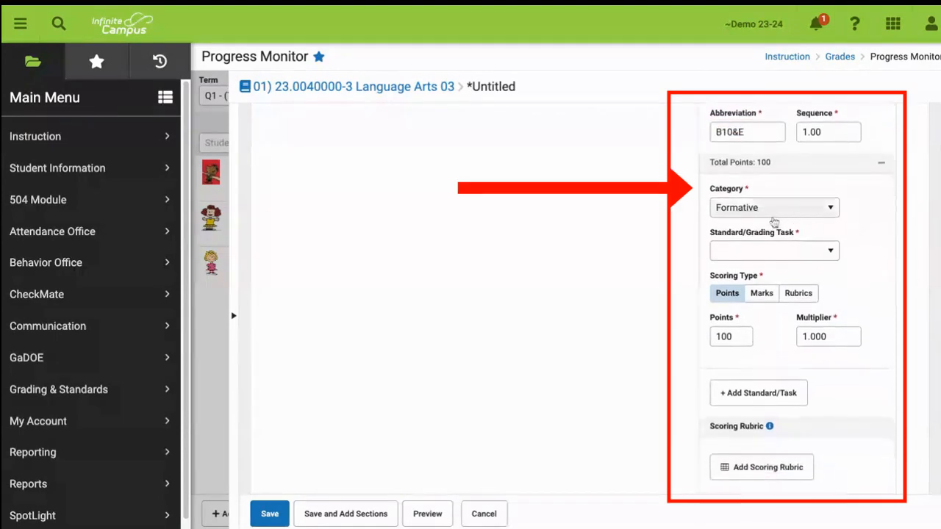
pyautogui.click(831, 208)
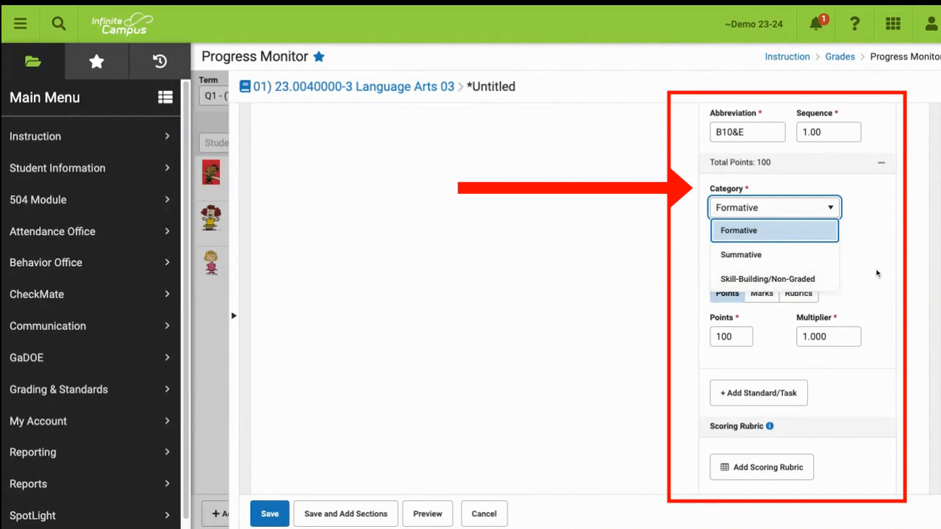
pyautogui.click(864, 276)
pyautogui.click(808, 250)
pyautogui.scroll(-3, 811, 345)
pyautogui.scroll(-2, 811, 356)
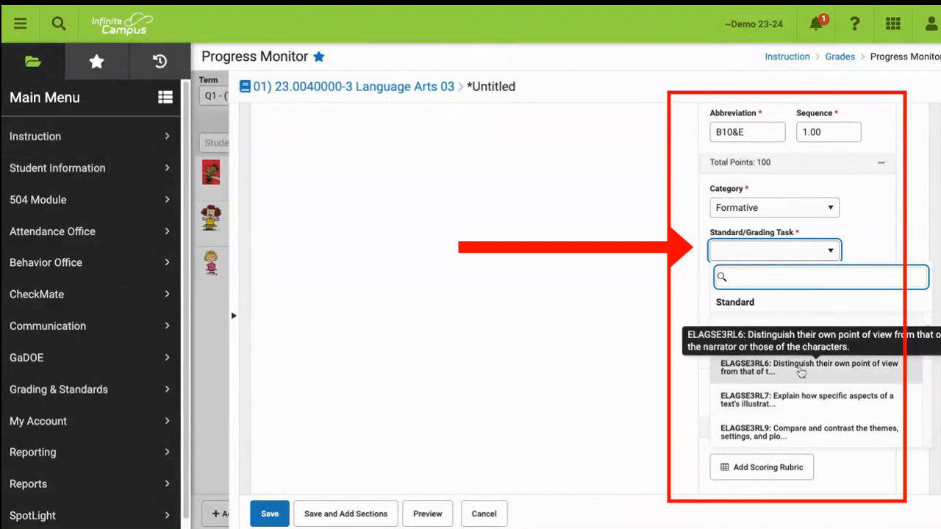
pyautogui.click(802, 371)
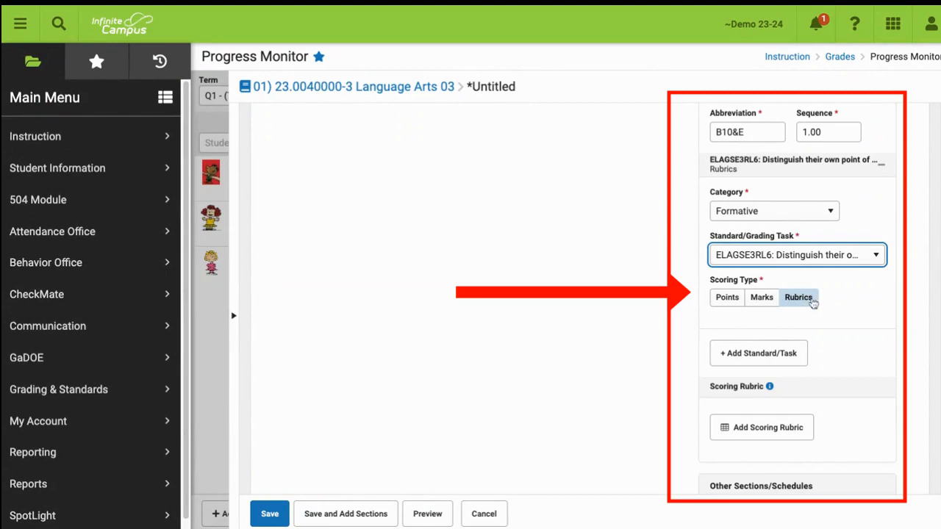
# Add a second standard/task entry to the assignment and look through its category and standard options
pyautogui.scroll(-1, 781, 325)
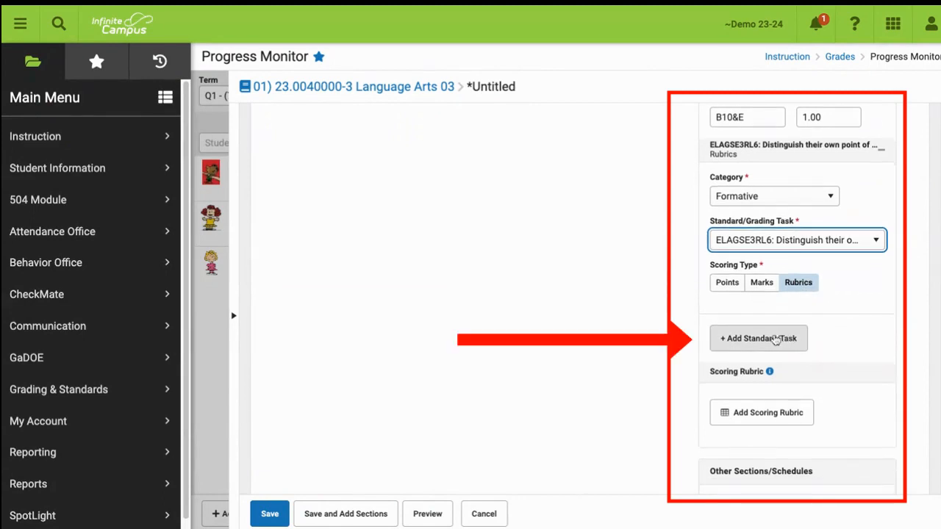
pyautogui.click(775, 339)
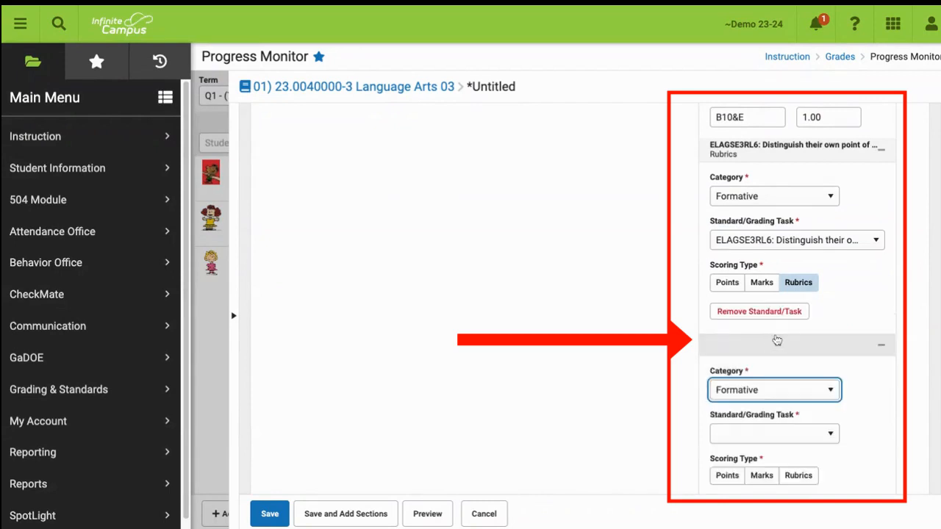
pyautogui.scroll(-1, 777, 339)
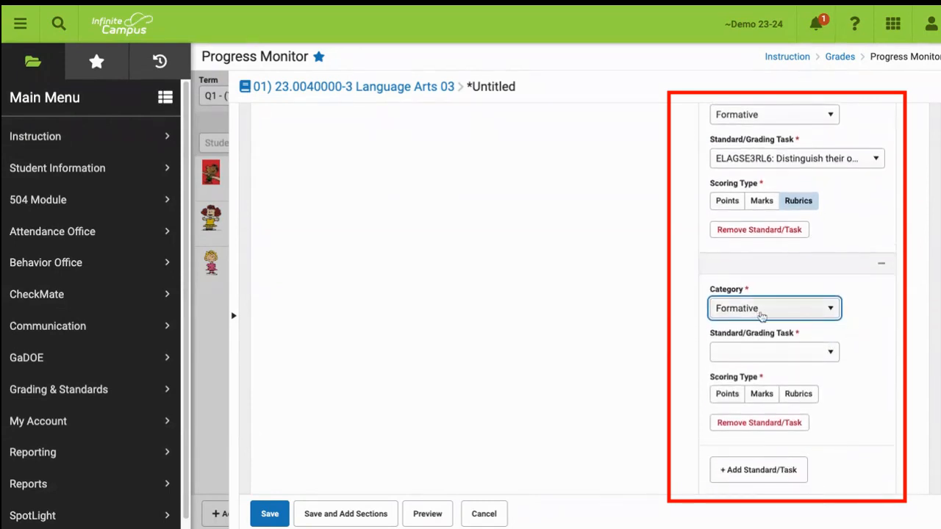
pyautogui.click(799, 311)
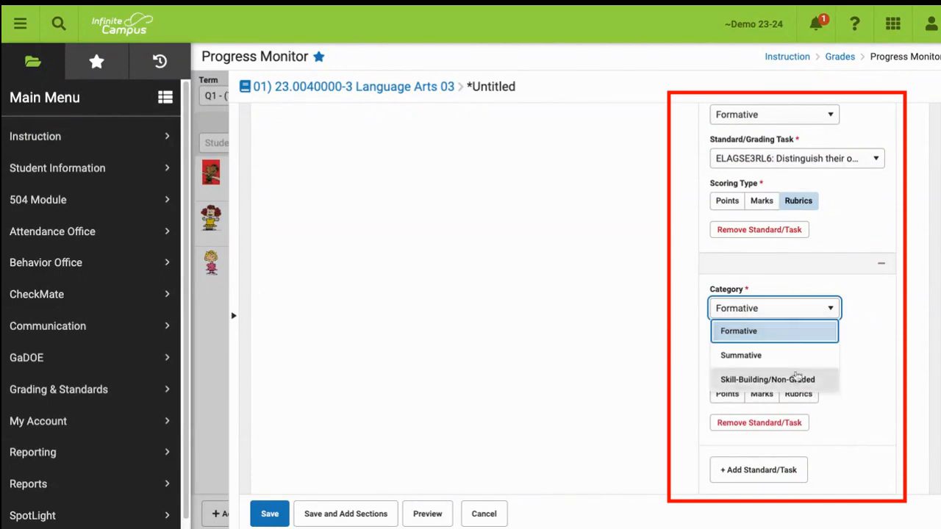
pyautogui.click(887, 309)
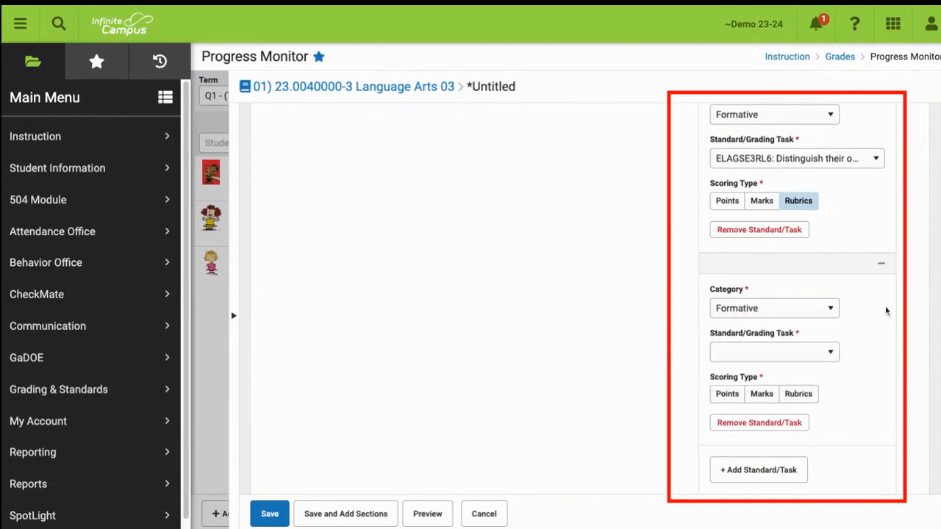
pyautogui.click(829, 346)
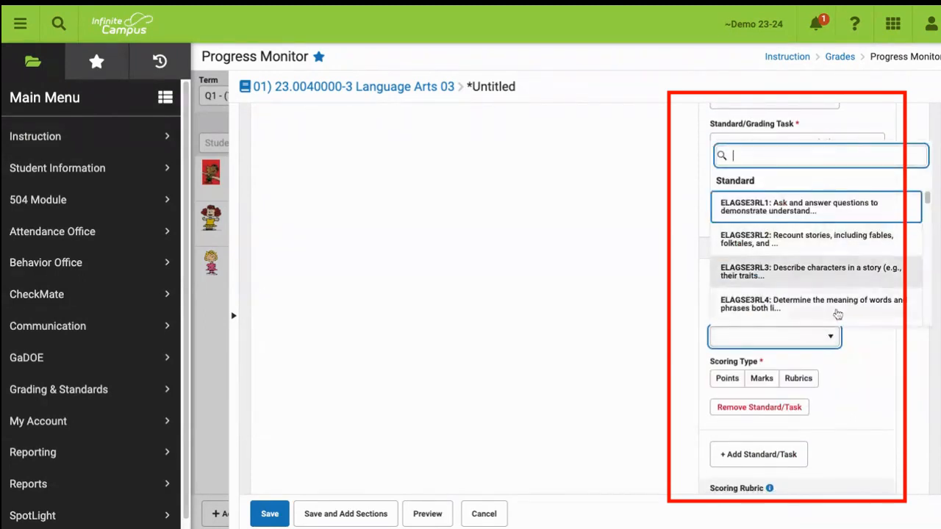
pyautogui.click(919, 422)
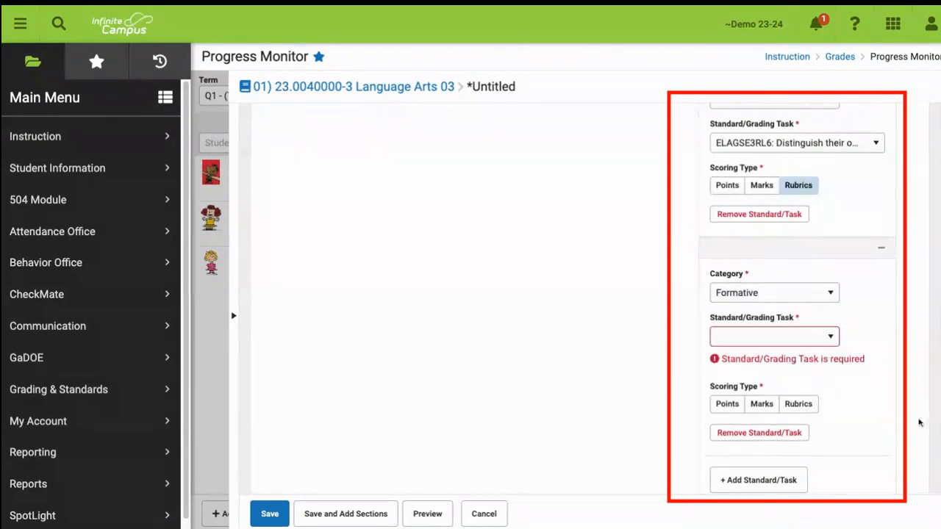
# Remove the empty second standard/task entry from the assignment
pyautogui.scroll(-2, 818, 414)
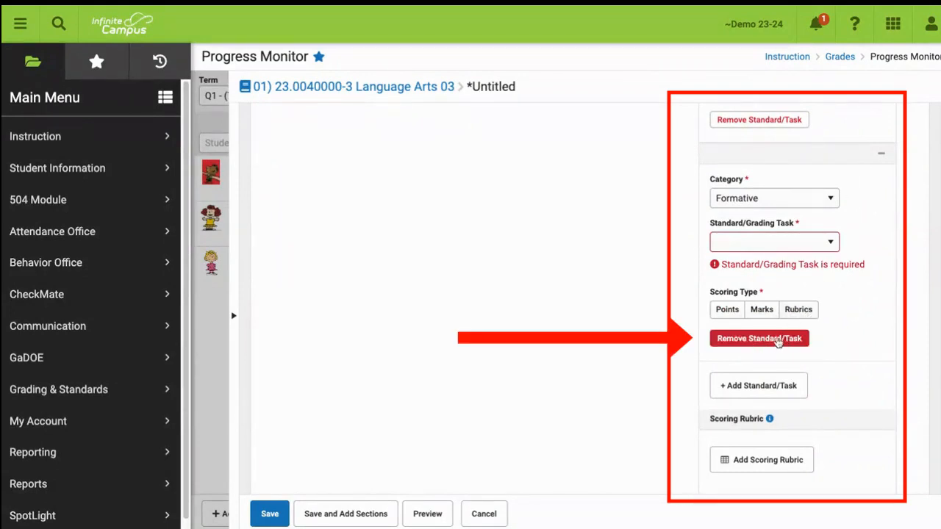
pyautogui.click(777, 339)
pyautogui.scroll(2, 881, 268)
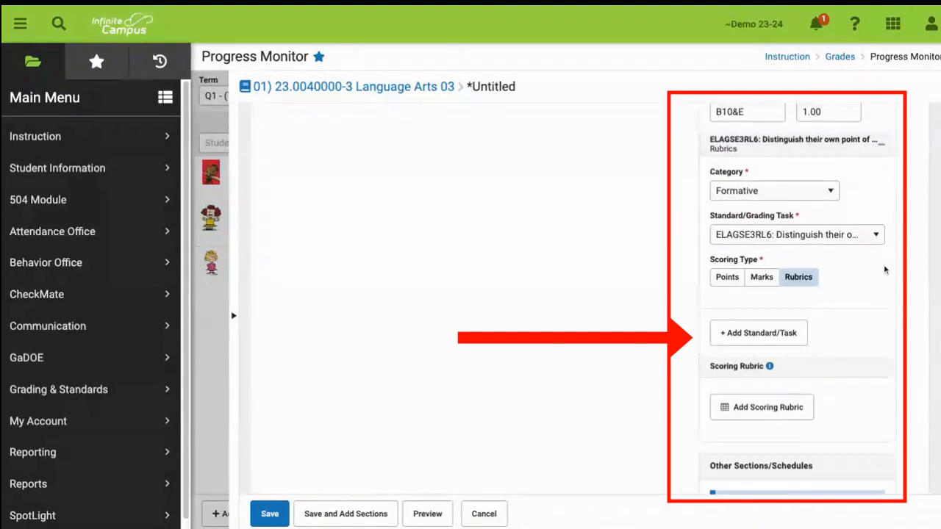
pyautogui.scroll(1, 872, 271)
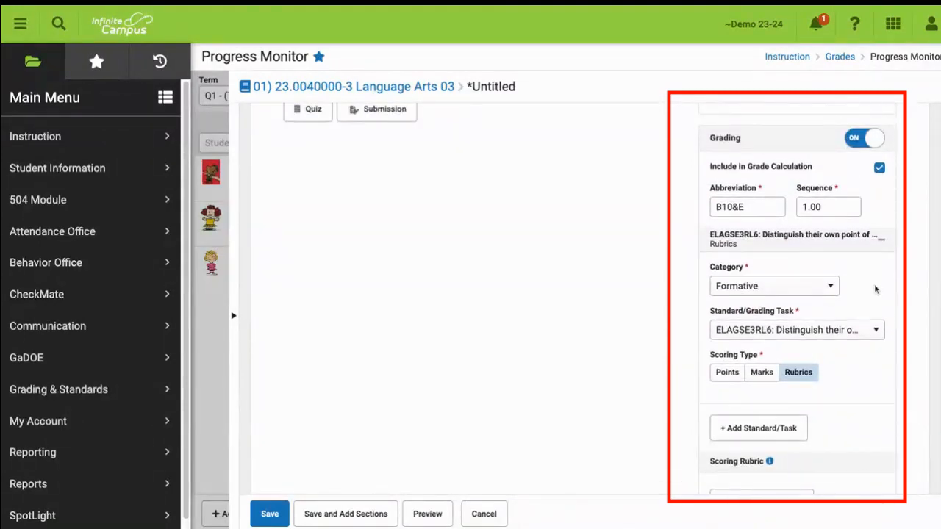
# Save the assignment through Save and Add Sections, adding no other sections before saving the changes
pyautogui.scroll(-5, 875, 290)
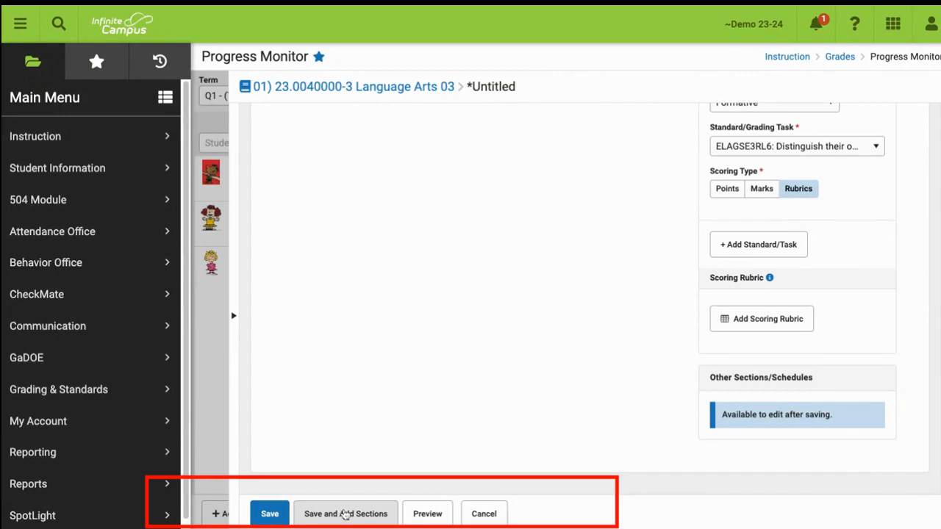
pyautogui.click(345, 514)
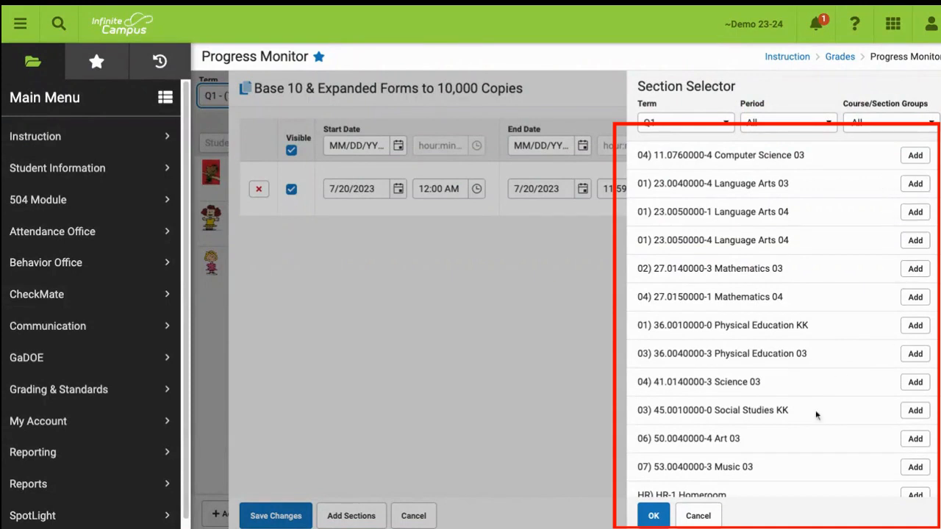
pyautogui.click(714, 515)
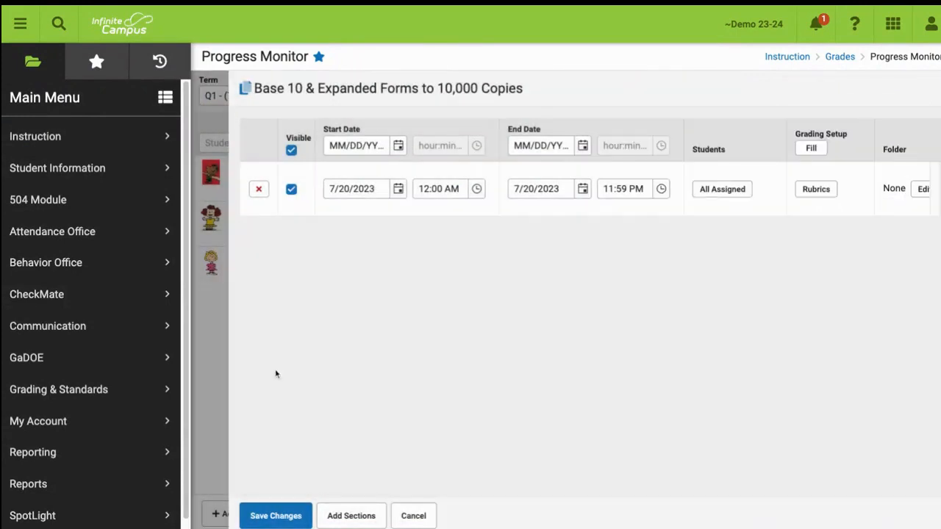
pyautogui.click(277, 515)
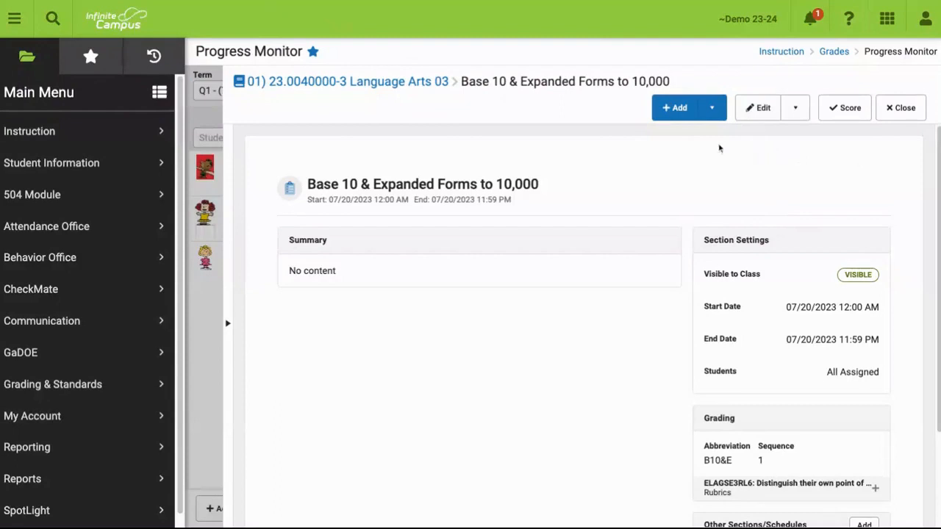
pyautogui.click(793, 114)
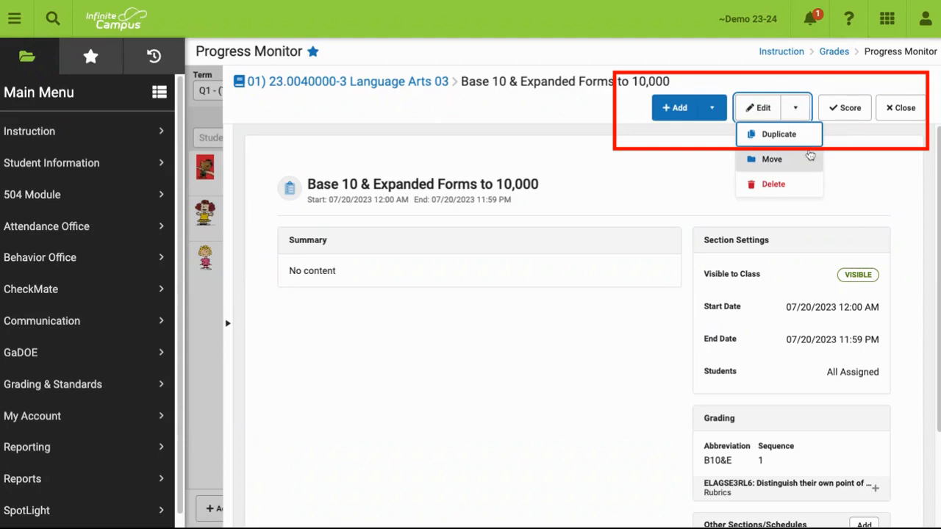
pyautogui.click(860, 147)
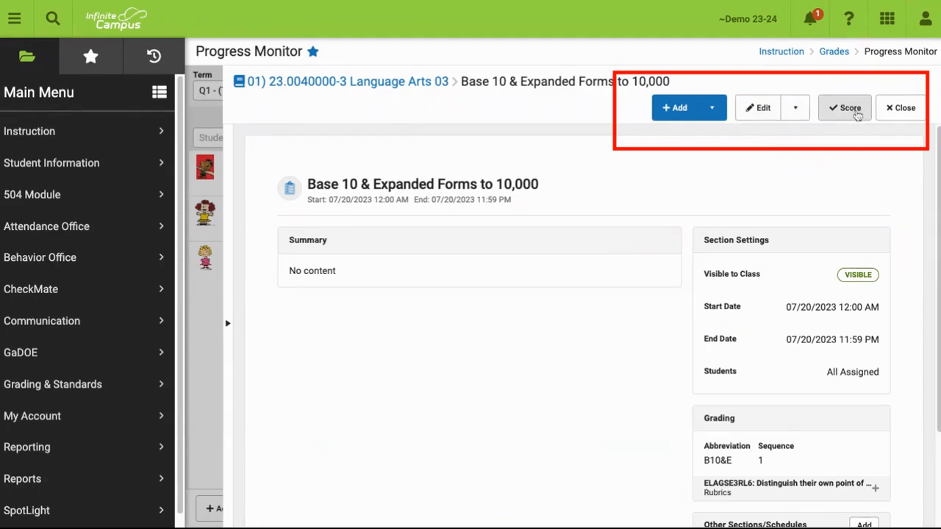
# Close the assignment, open the scores for standard ELAGSE3RL6, and examine the B10&E assignment's details
pyautogui.click(902, 110)
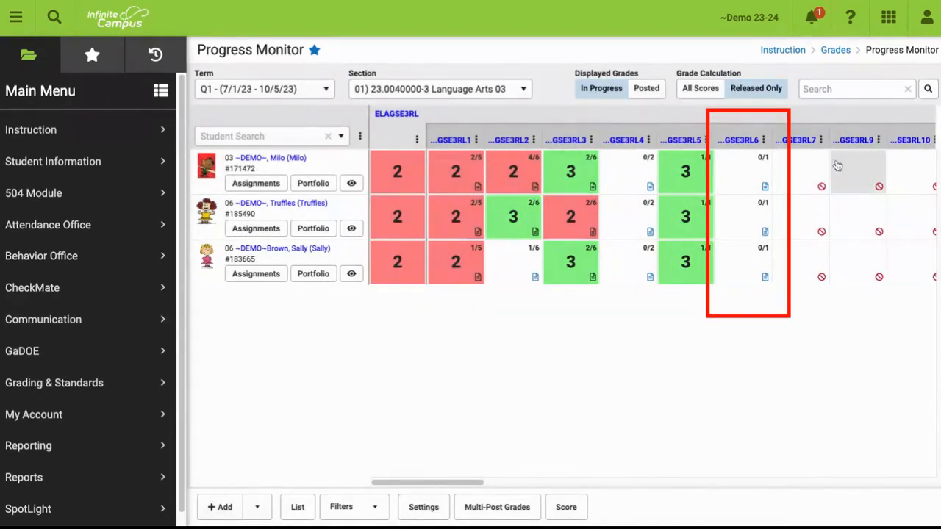
pyautogui.click(742, 142)
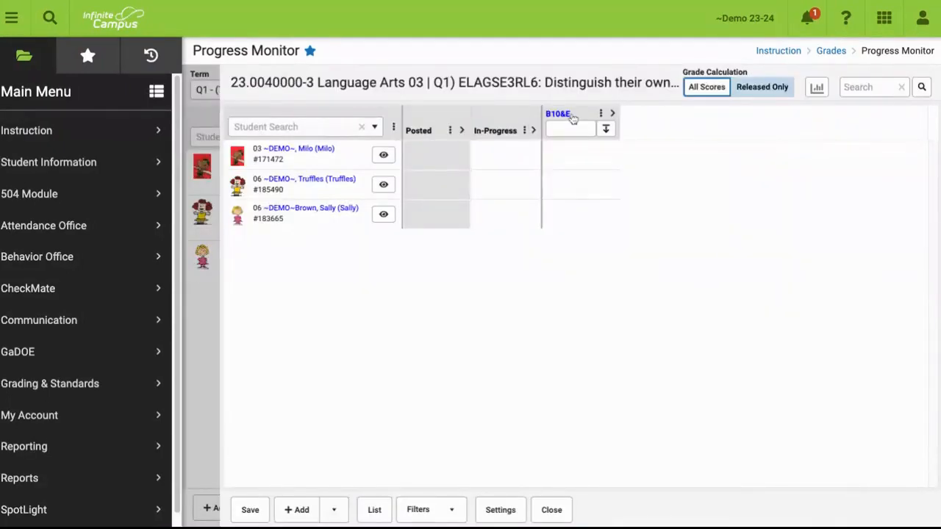
pyautogui.moveTo(562, 118)
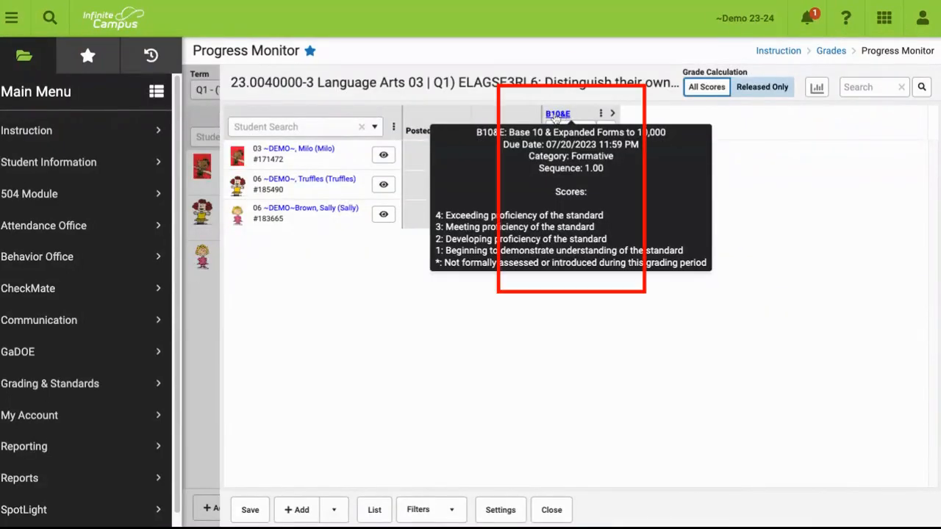
# Open the B10&E assignment, go to its scoring view, and read the description of standard ELAGSE3RL6
pyautogui.click(559, 114)
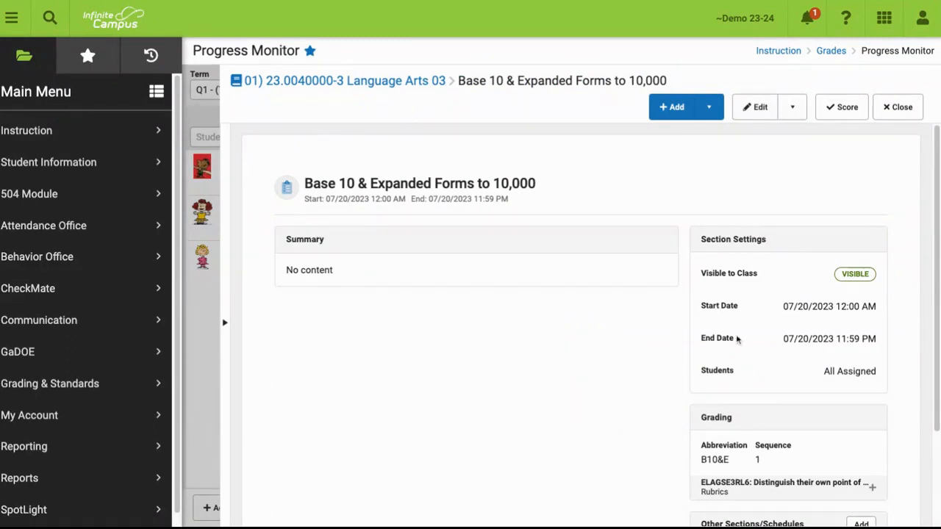
pyautogui.click(843, 107)
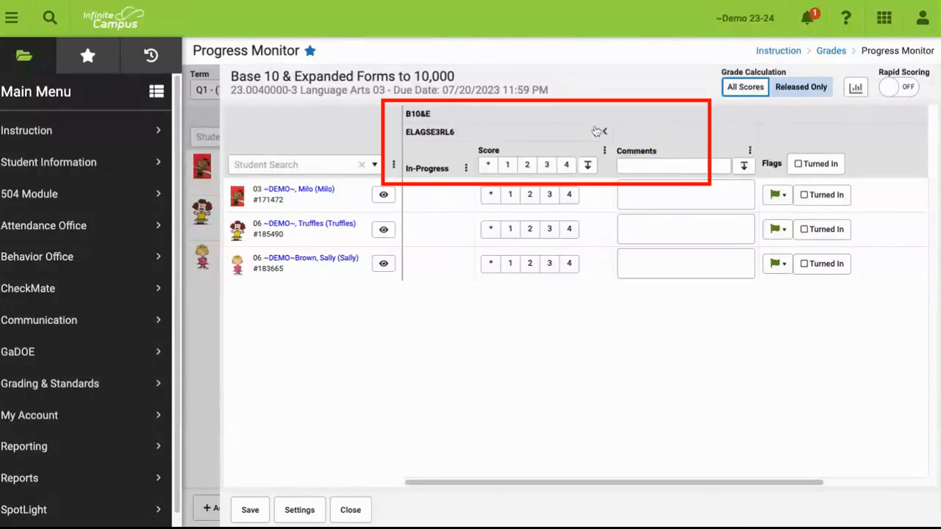
pyautogui.moveTo(585, 115)
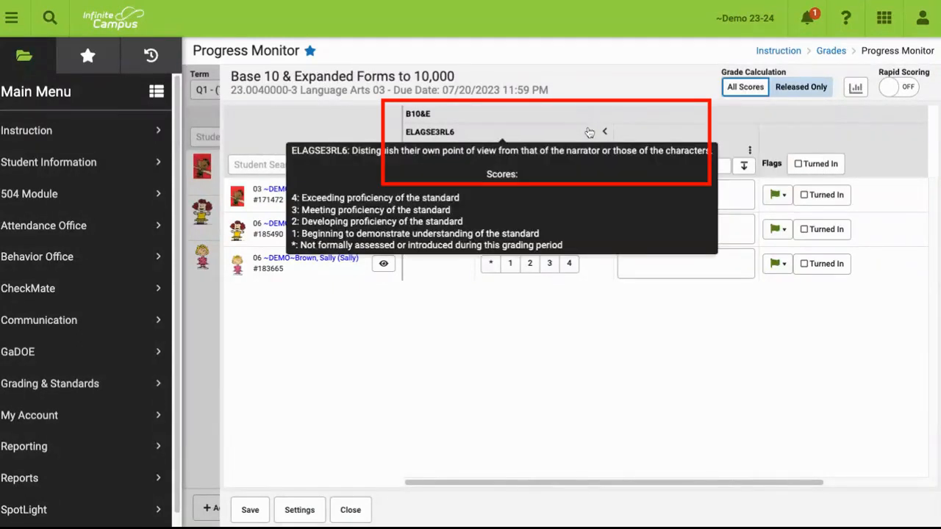
pyautogui.moveTo(590, 137)
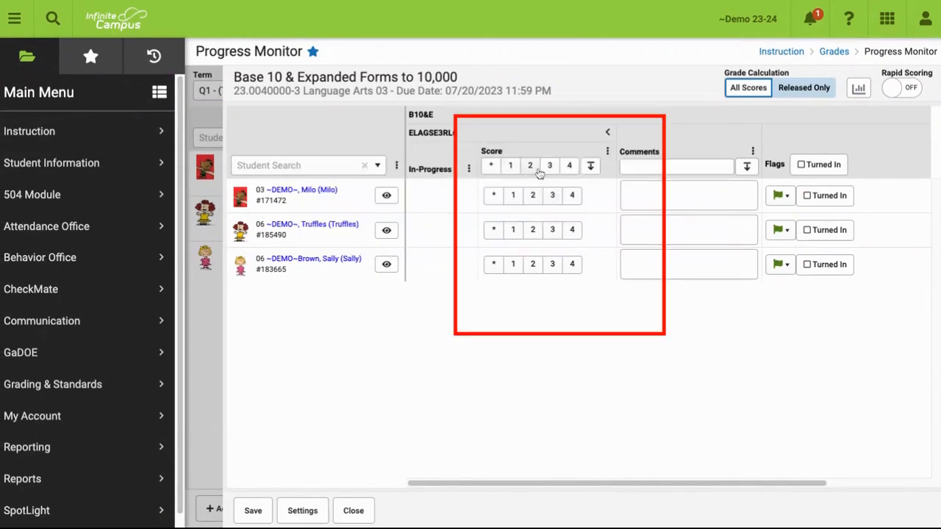
# Fill a score of 3 for all students on ELAGSE3RL6 and change the second student's score to 2
pyautogui.click(549, 166)
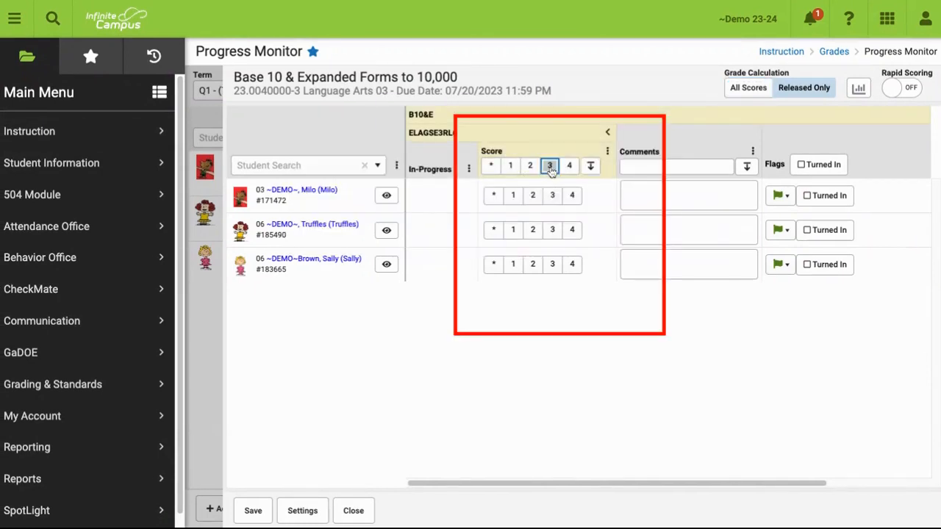
pyautogui.click(592, 166)
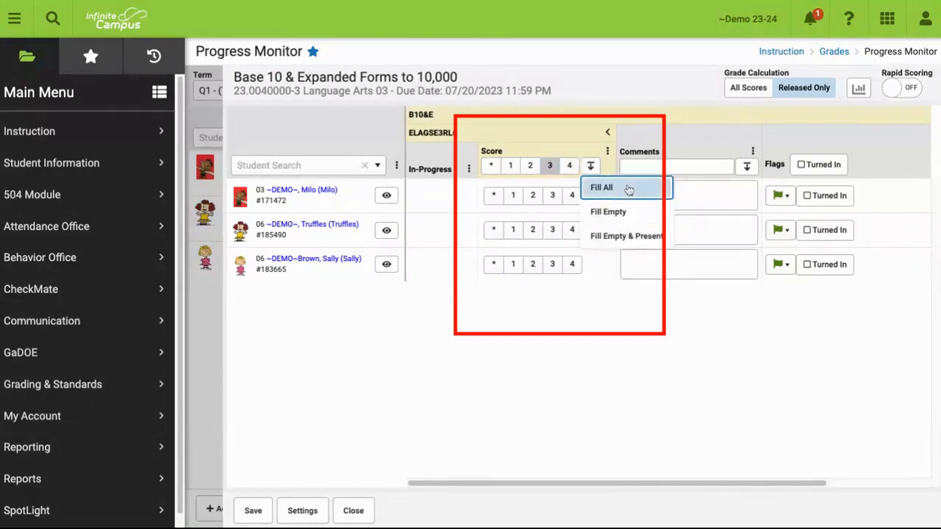
pyautogui.click(628, 188)
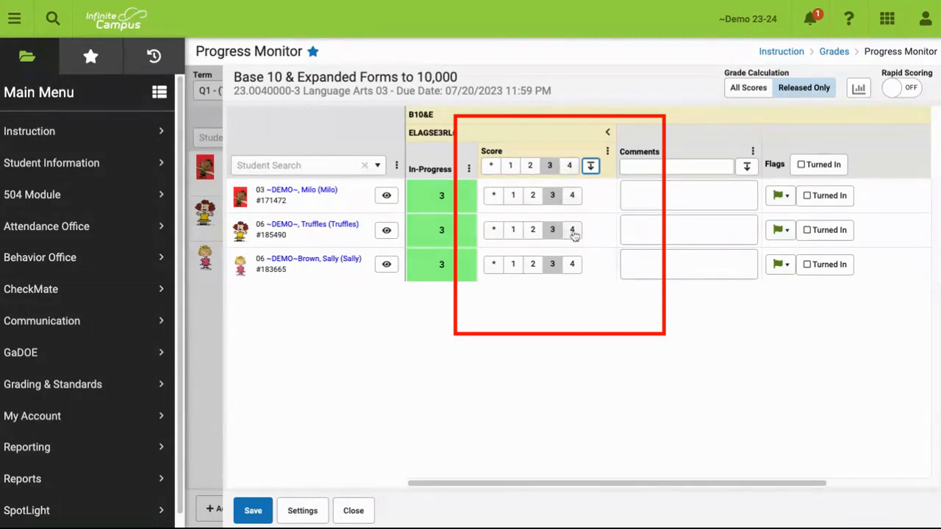
pyautogui.click(534, 230)
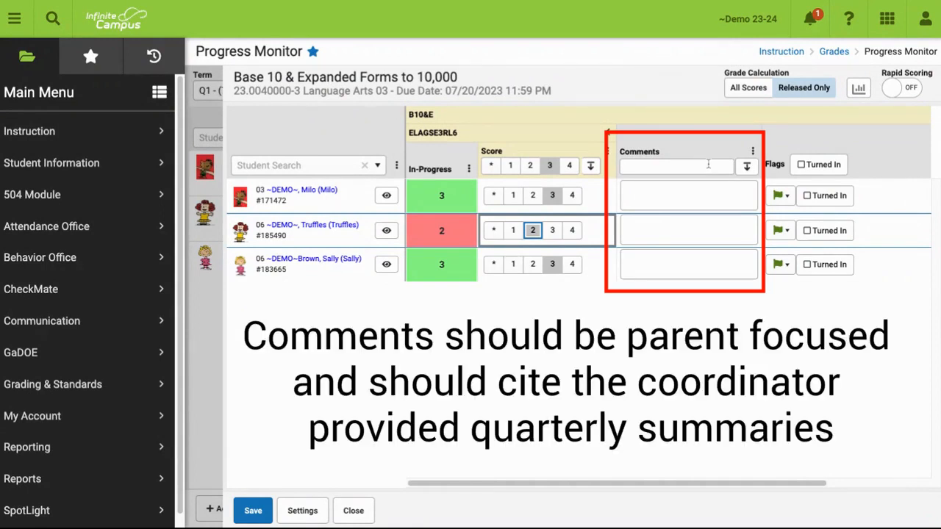
# Look through the first student's flag options without choosing one, and turn on Rapid Scoring
pyautogui.click(787, 196)
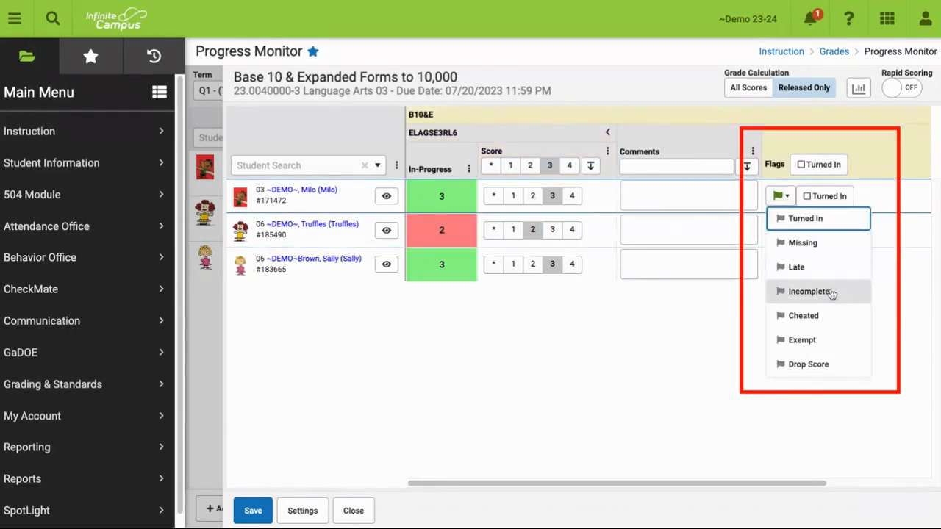
pyautogui.click(881, 193)
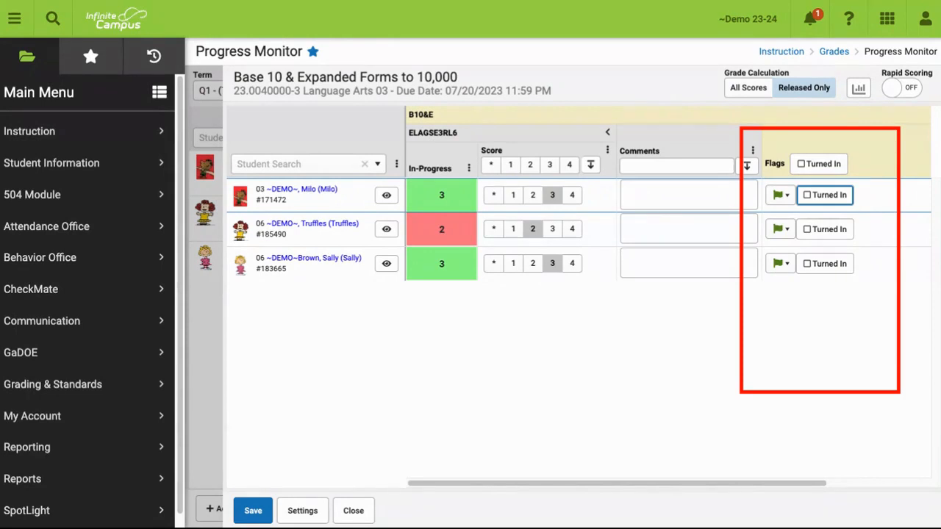
pyautogui.click(911, 88)
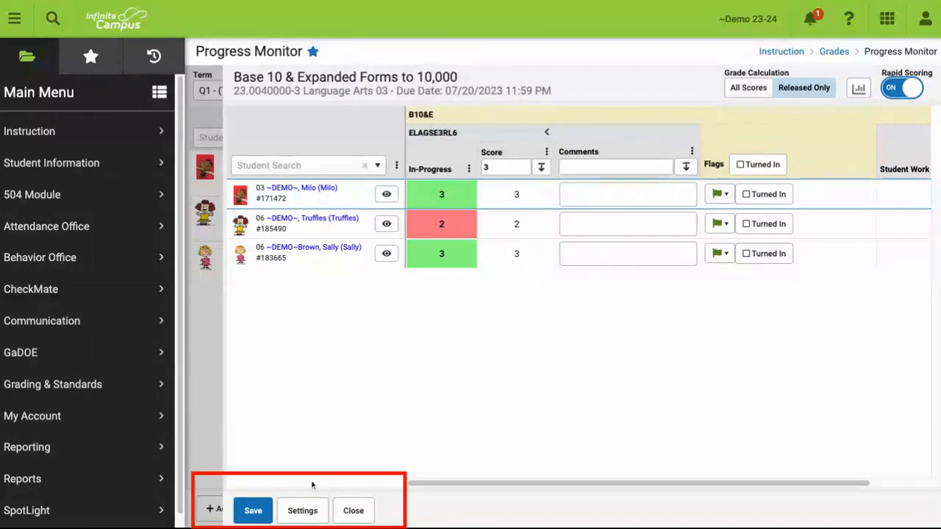
# Save the assignment's scores and close the scoring view and the assignment to return to the Progress Monitor grid
pyautogui.click(256, 519)
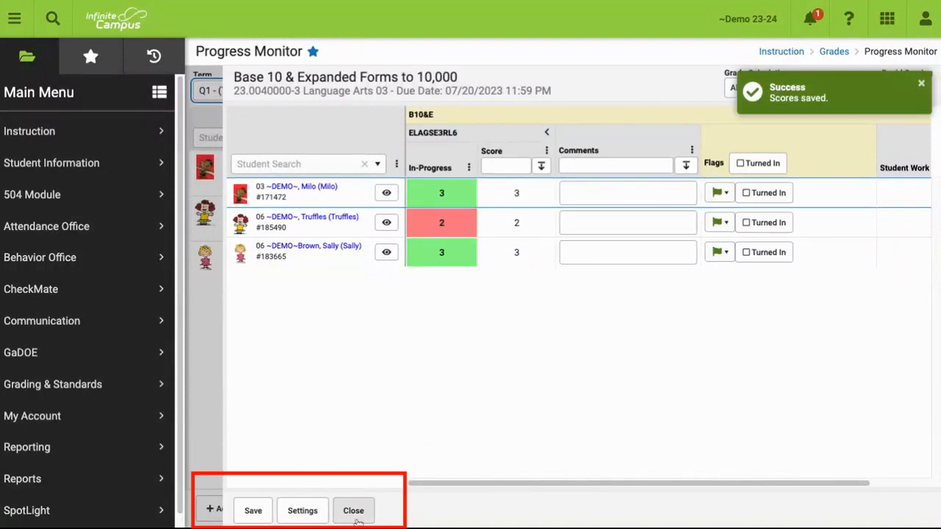
pyautogui.click(354, 513)
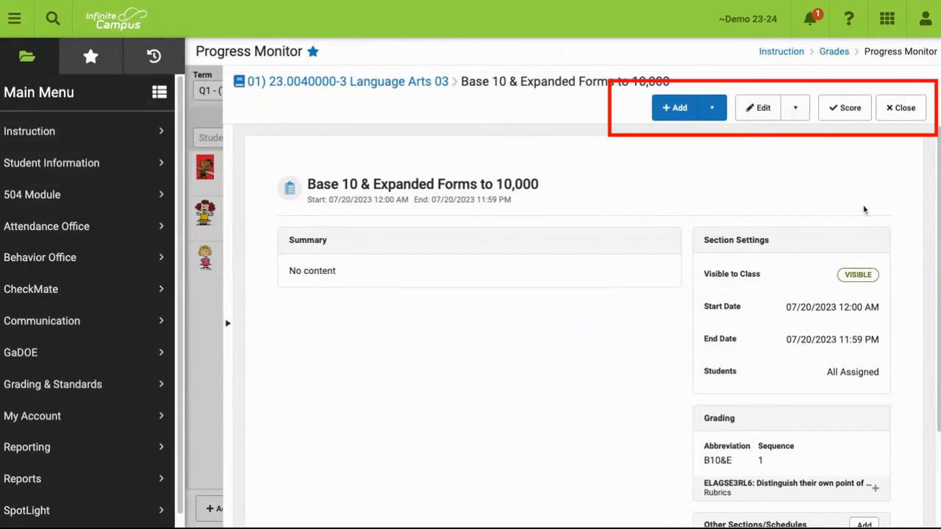
pyautogui.click(905, 110)
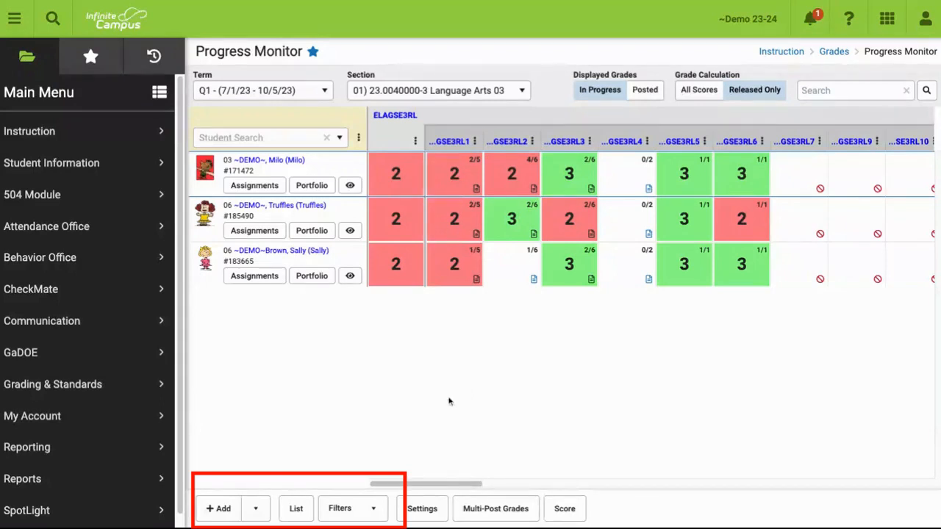
# Open the section's assignment list and limit the displayed terms to Q1
pyautogui.click(304, 516)
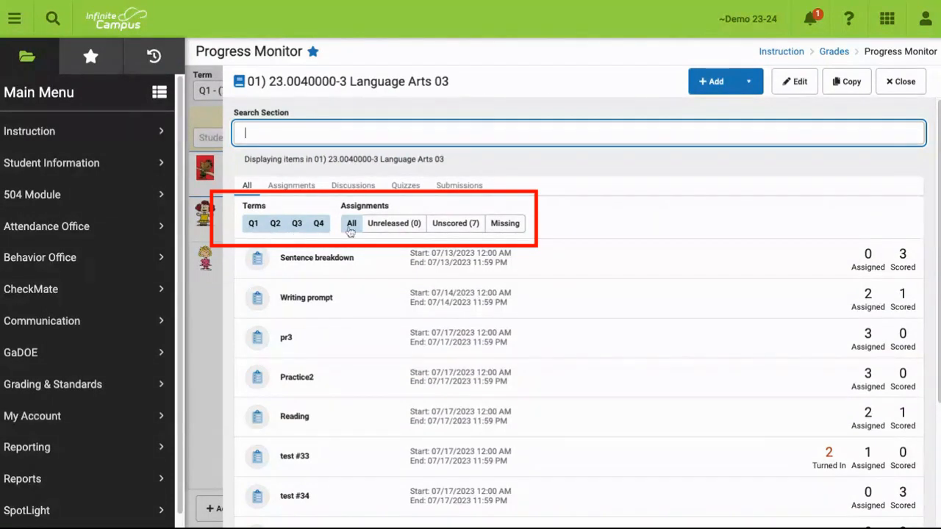
pyautogui.click(318, 223)
pyautogui.click(294, 224)
pyautogui.click(275, 224)
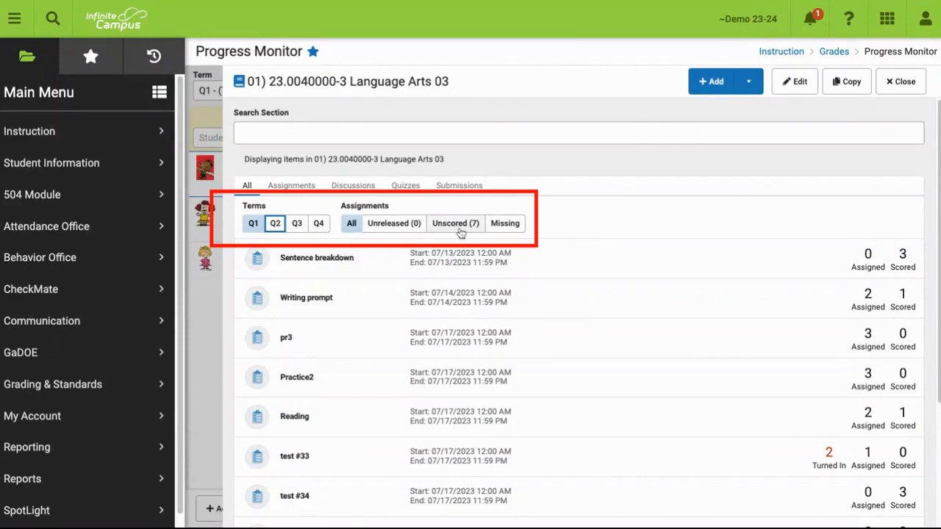
# Filter the assignment list by Unscored and by Missing, and return it to showing all assignments
pyautogui.click(454, 225)
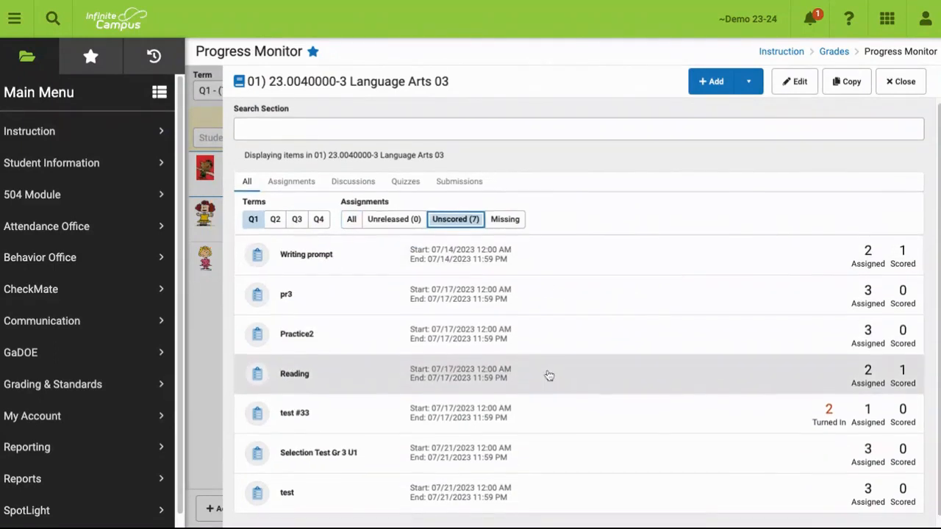
pyautogui.scroll(-1, 549, 376)
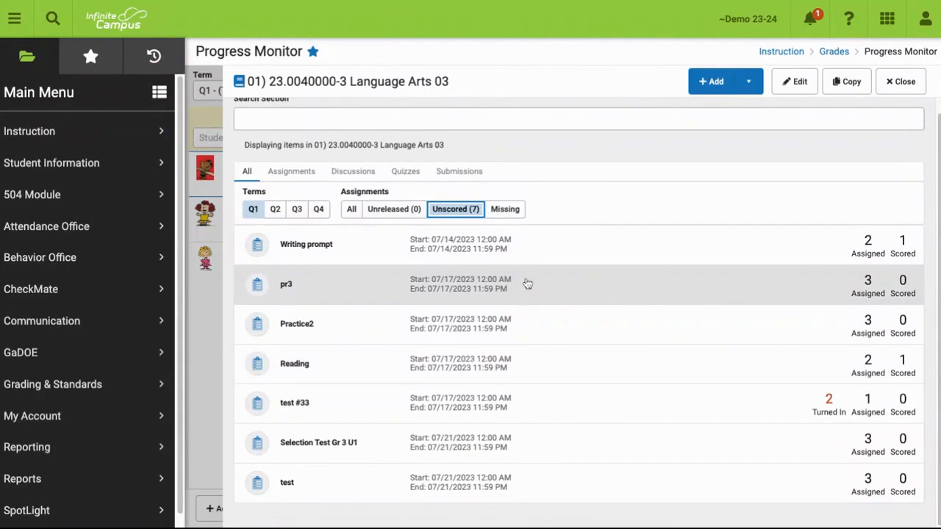
pyautogui.click(518, 217)
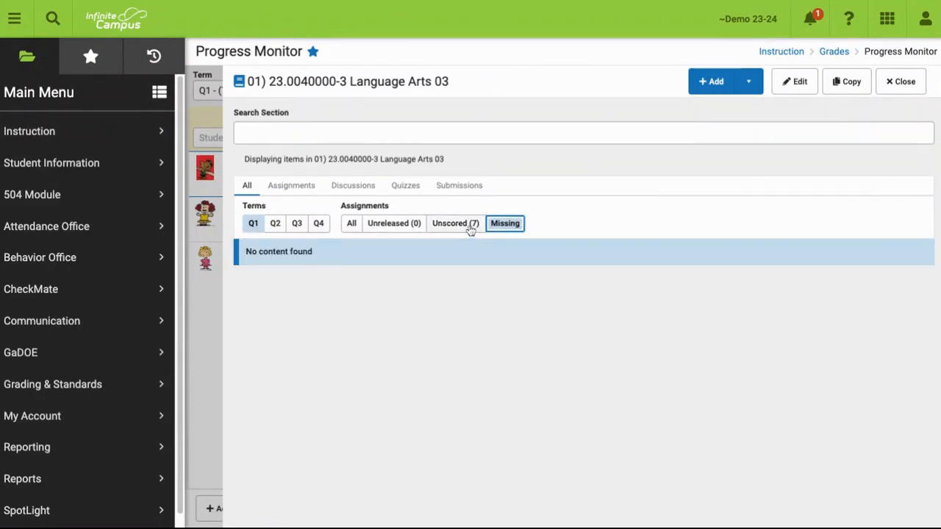
pyautogui.click(350, 224)
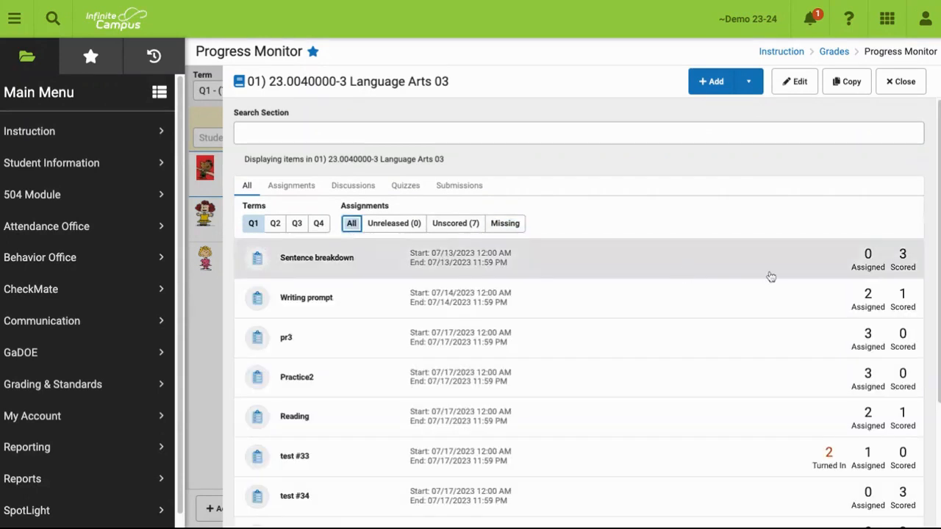
# Open the Writing prompt assignment from the list, view its scores, and close back to the Progress Monitor grid
pyautogui.scroll(-1, 741, 294)
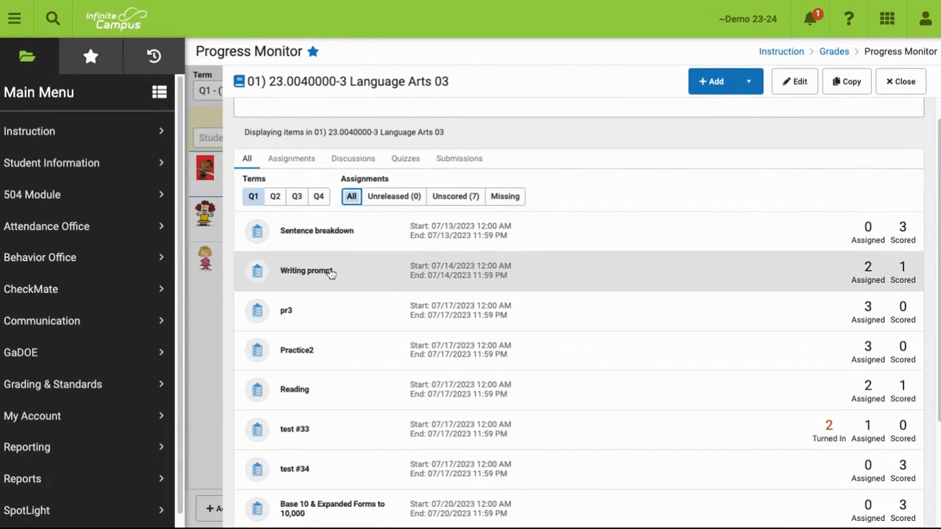
pyautogui.click(330, 272)
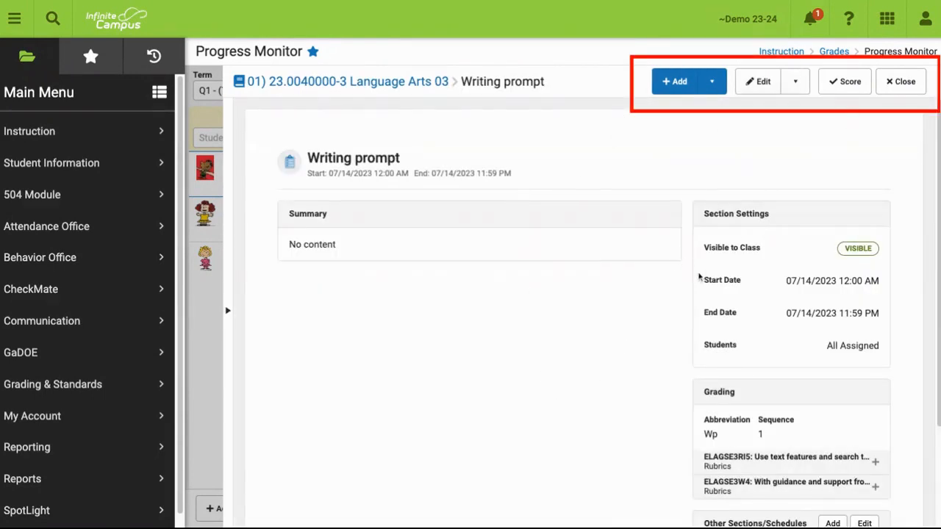
pyautogui.click(841, 86)
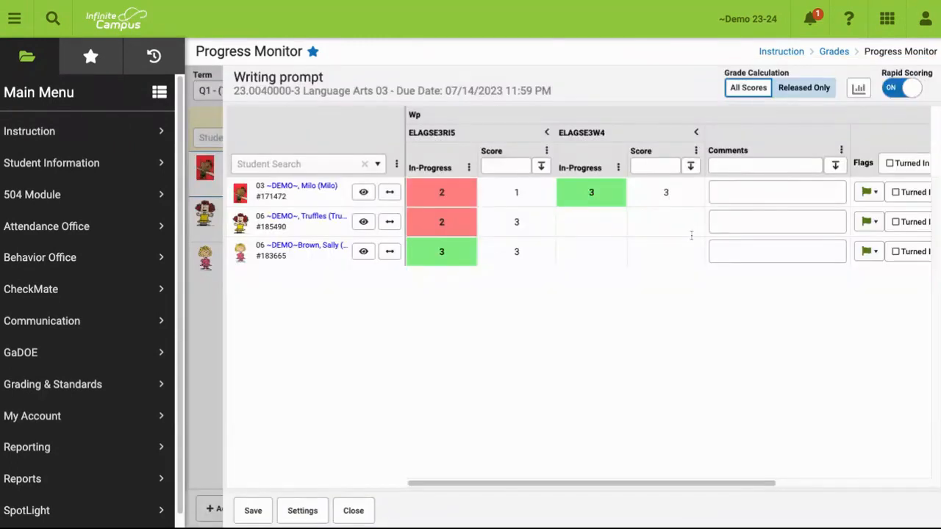
pyautogui.click(352, 517)
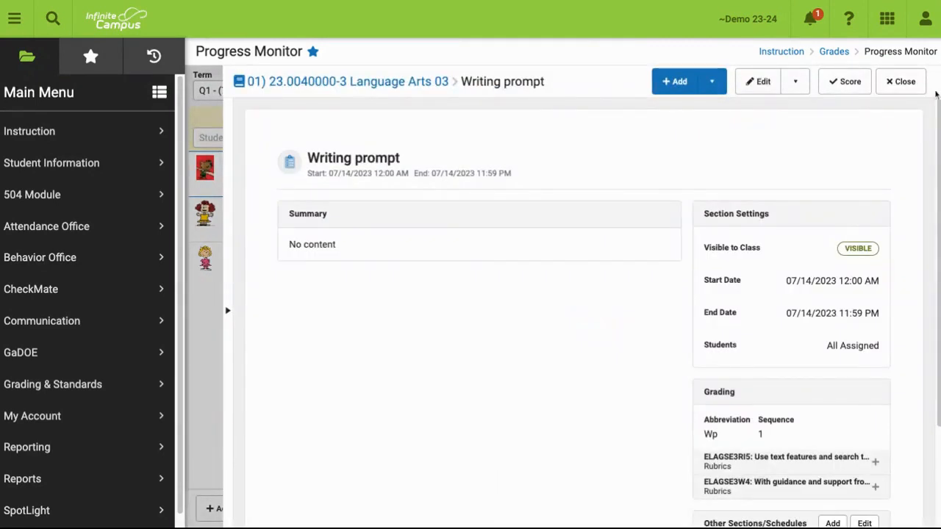
pyautogui.click(901, 82)
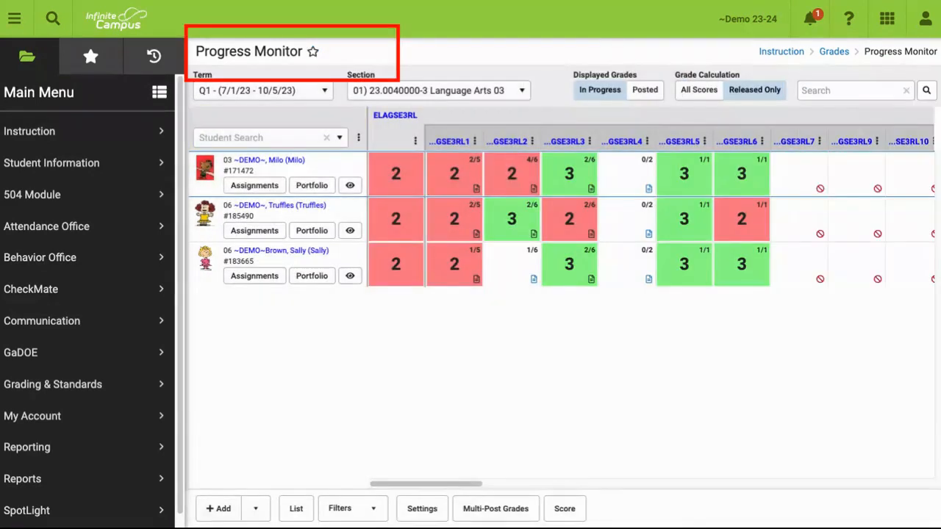
# Mark the Progress Monitor as a favorite and show the Favorites list
pyautogui.click(313, 53)
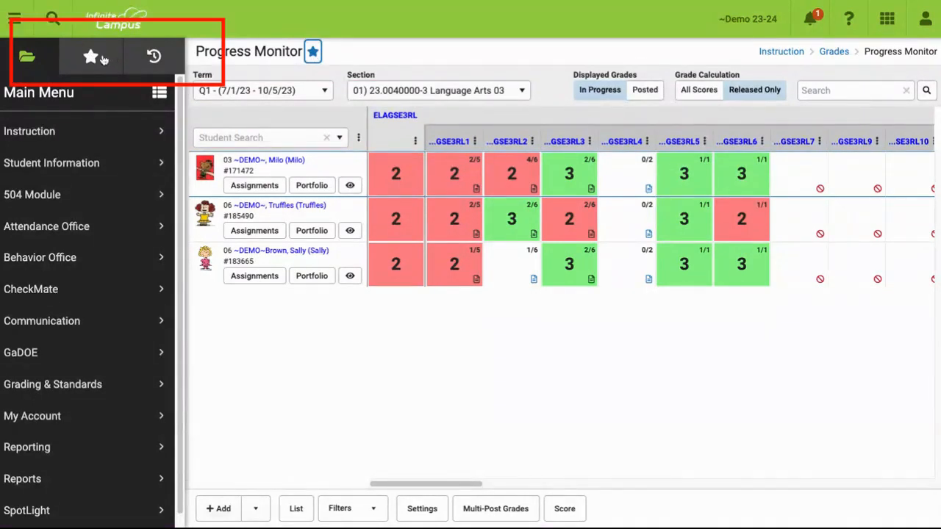
pyautogui.click(104, 59)
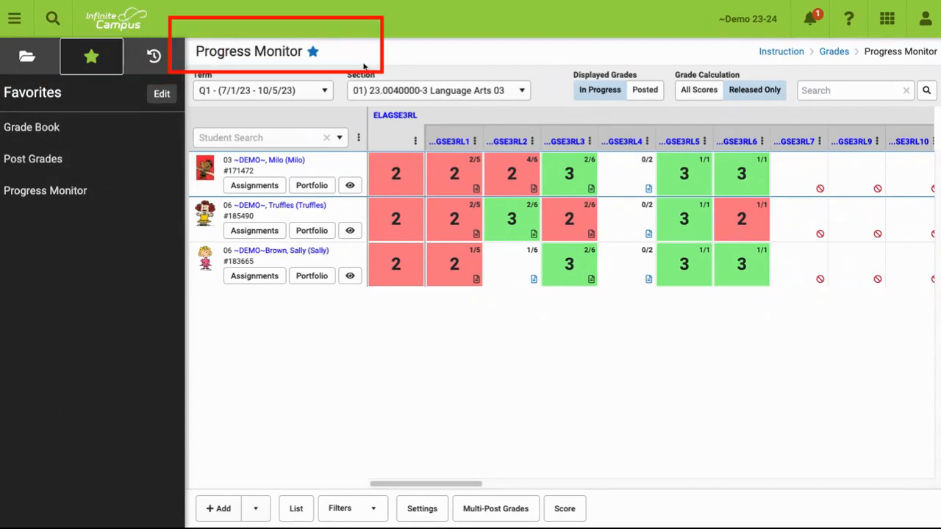
pyautogui.click(313, 53)
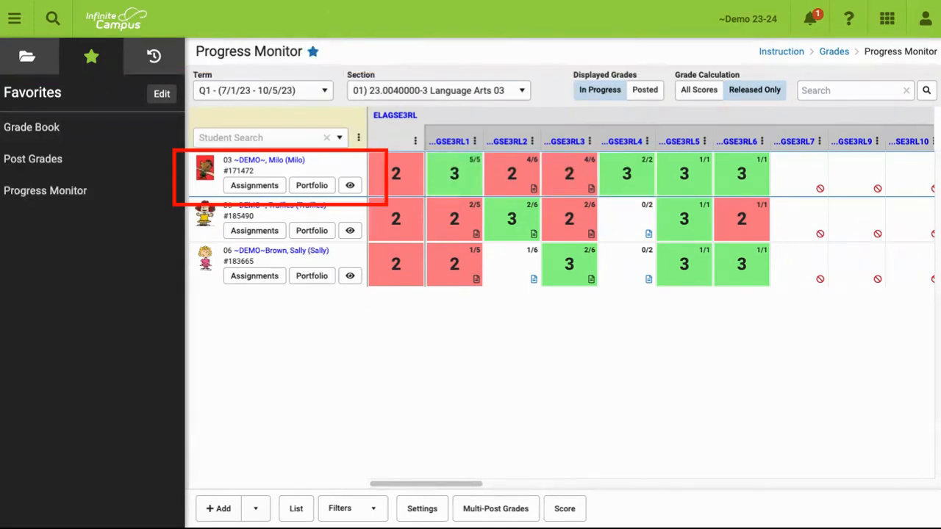
# Open the first student's assignments, try score 4 for ELAGSE3RL4 on Selection Test Gr 3 U1, and set it back to 3
pyautogui.click(277, 187)
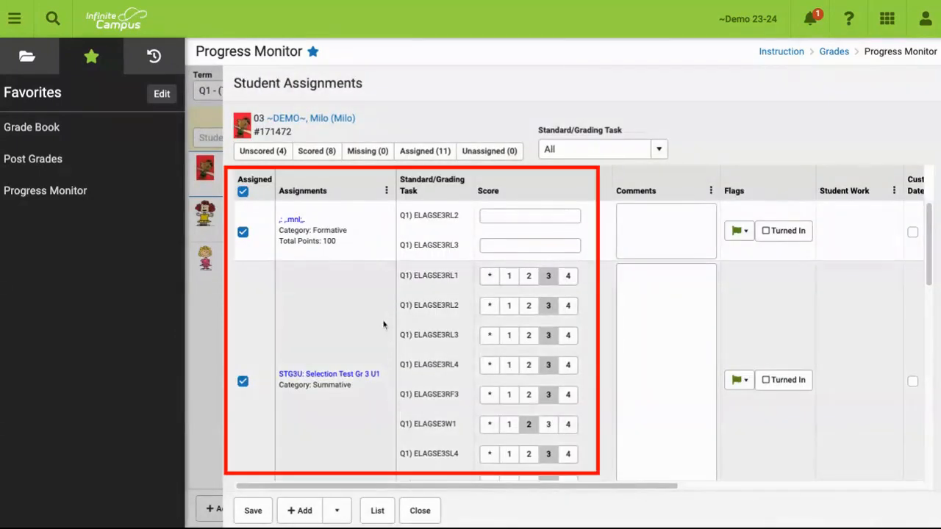
pyautogui.scroll(-3, 376, 369)
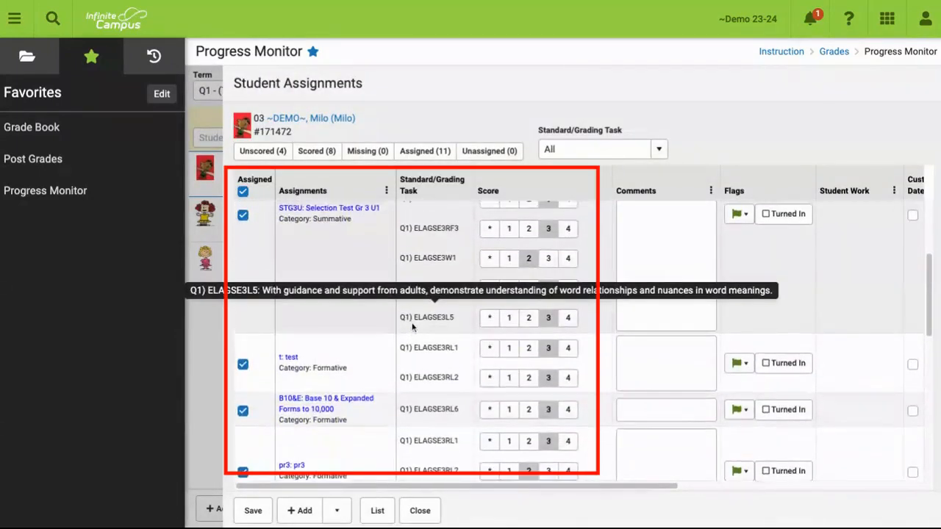
pyautogui.scroll(1, 439, 334)
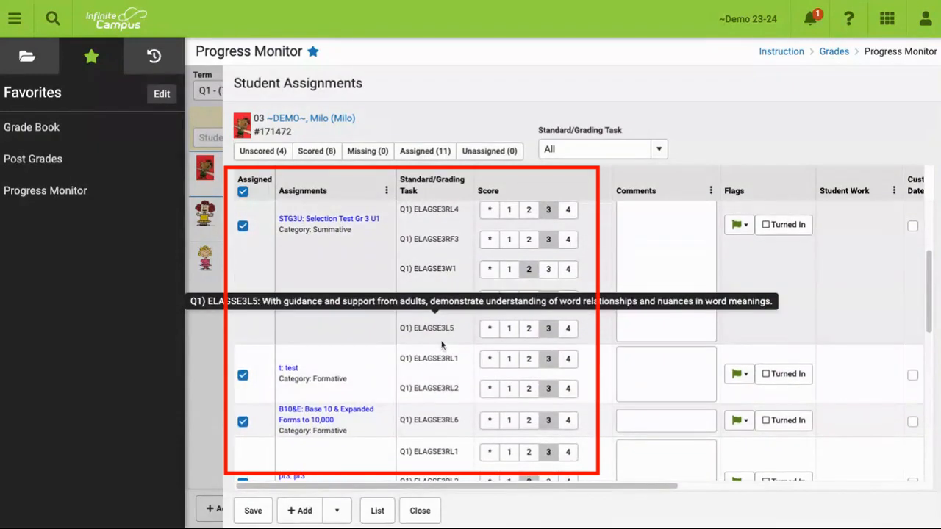
pyautogui.click(568, 216)
pyautogui.click(547, 215)
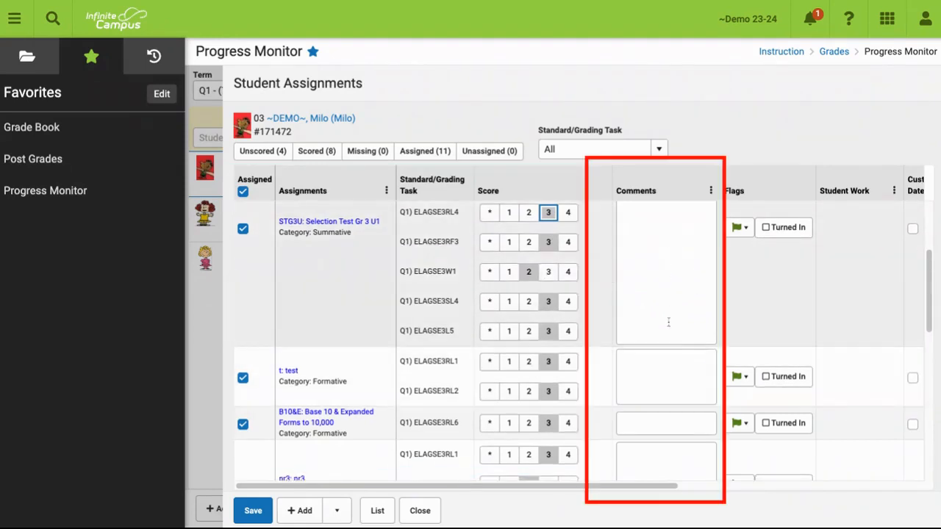
# Examine the comments, flags, custom dates, and start and end date fields across the student's assignments
pyautogui.scroll(-2, 669, 319)
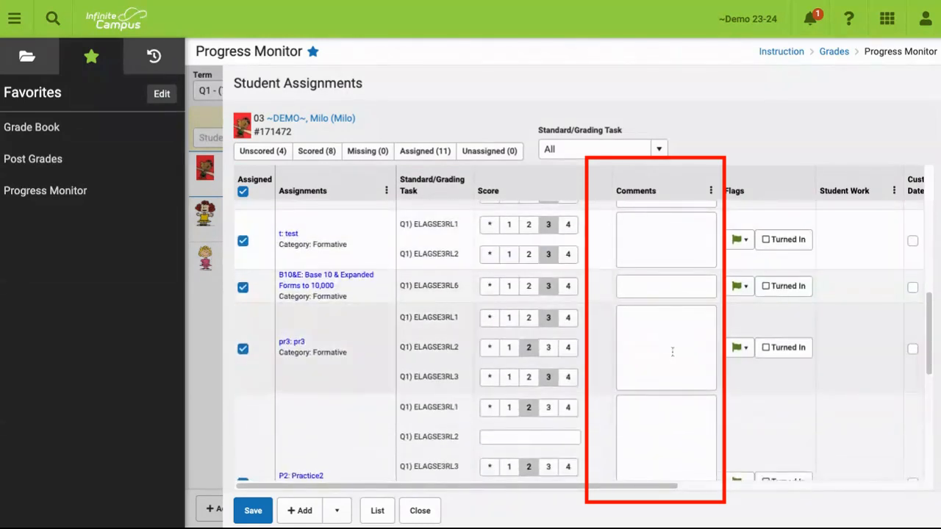
pyautogui.scroll(-1, 669, 353)
pyautogui.hscroll(1, 626, 494)
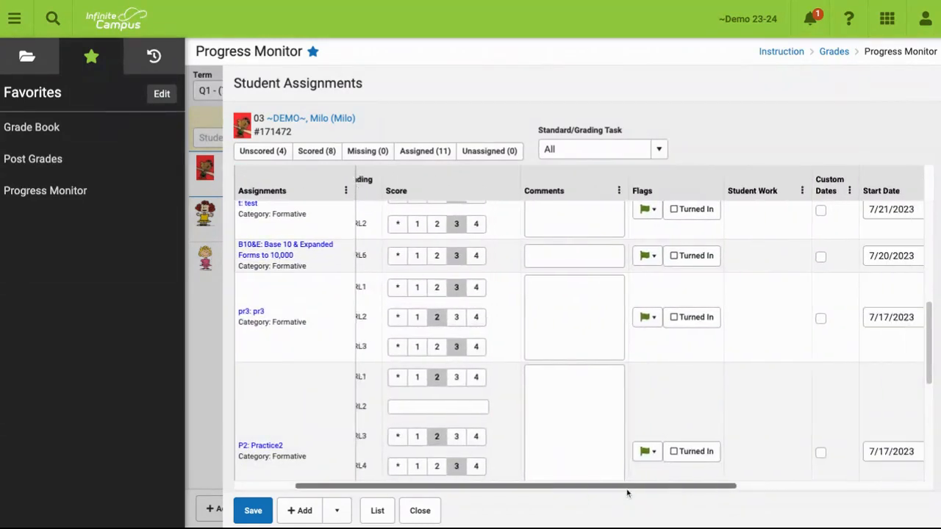
pyautogui.hscroll(3, 627, 492)
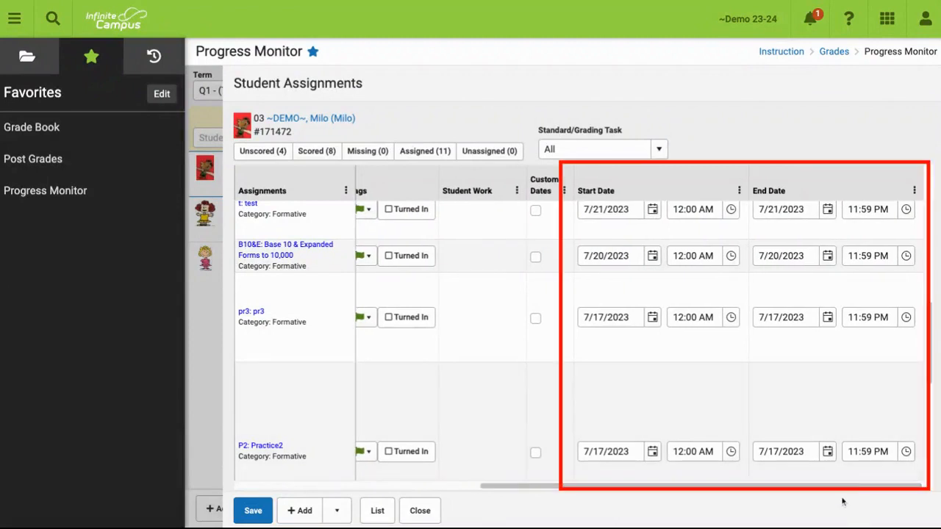
# Save the student's assignment scores, staying on the unsaved changes, and close the assignments back to the Progress Monitor grid
pyautogui.hscroll(-1, 851, 491)
pyautogui.hscroll(-2, 851, 490)
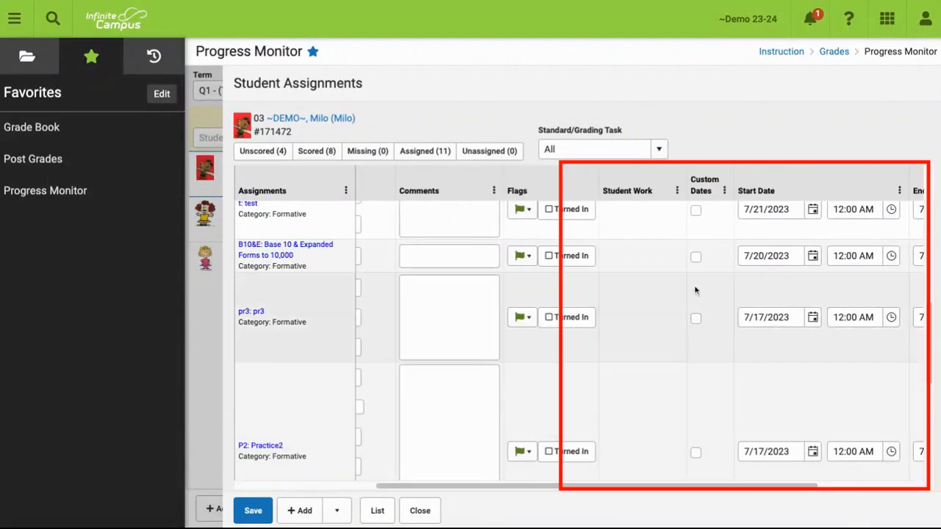
pyautogui.hscroll(-4, 695, 287)
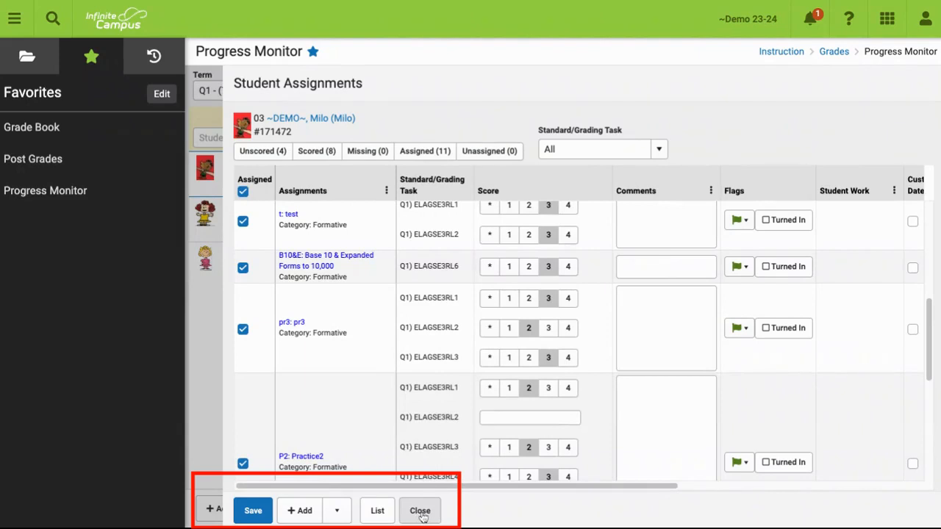
pyautogui.click(419, 517)
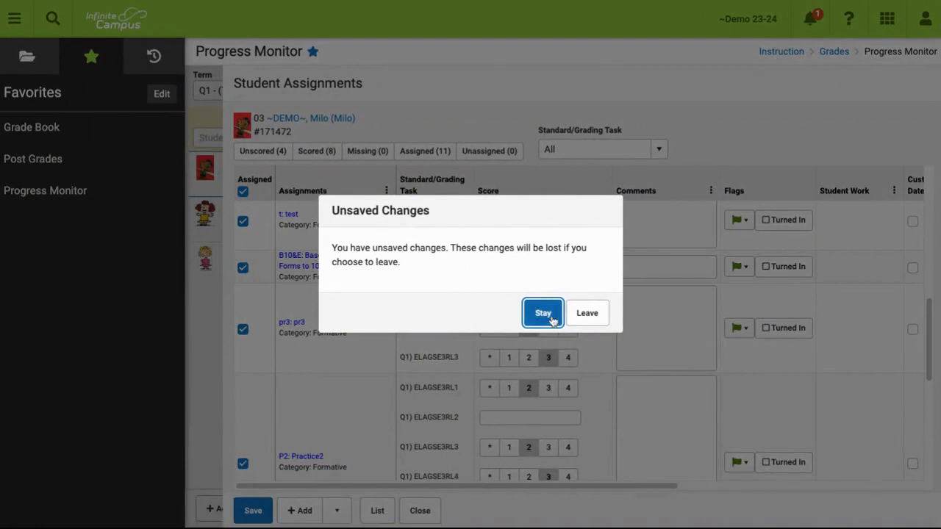
pyautogui.click(543, 314)
pyautogui.click(255, 514)
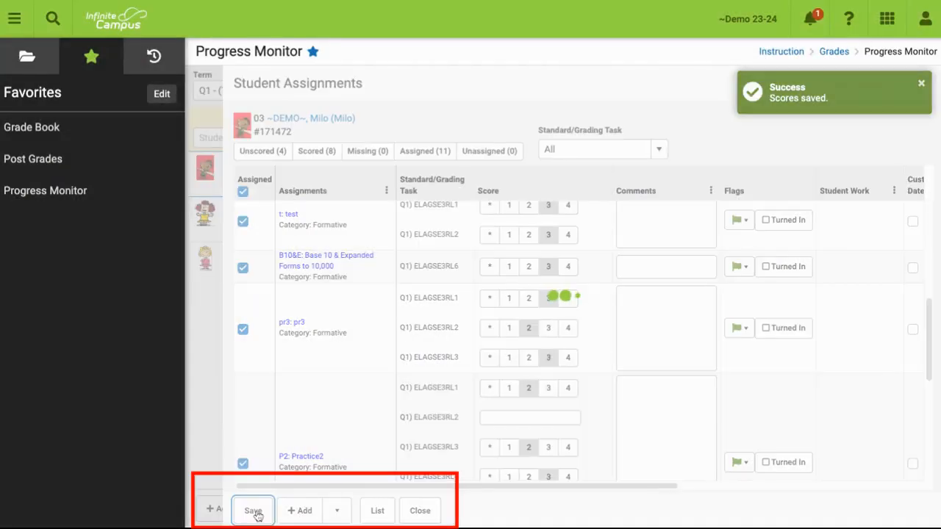
pyautogui.click(419, 510)
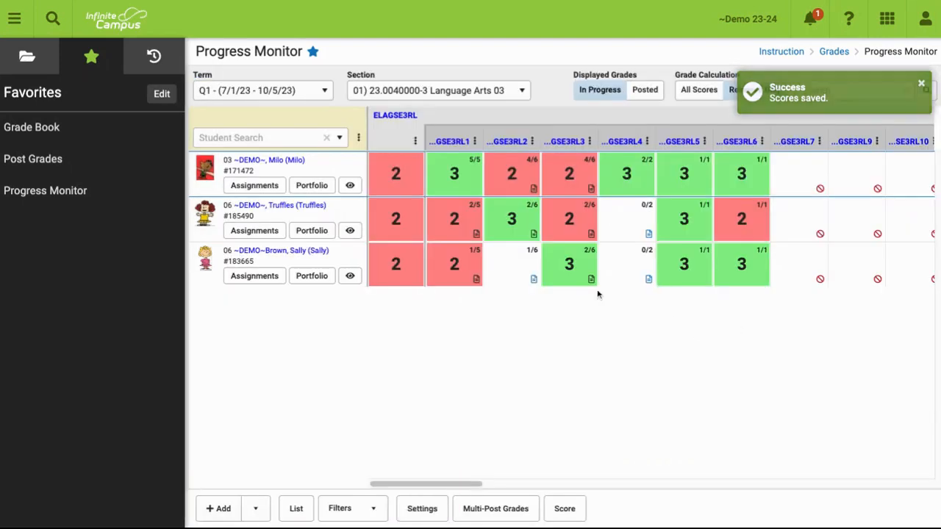
# Open the first student's Standards Portfolio for Language Arts 03 and look over the grades listed per standard
pyautogui.click(320, 188)
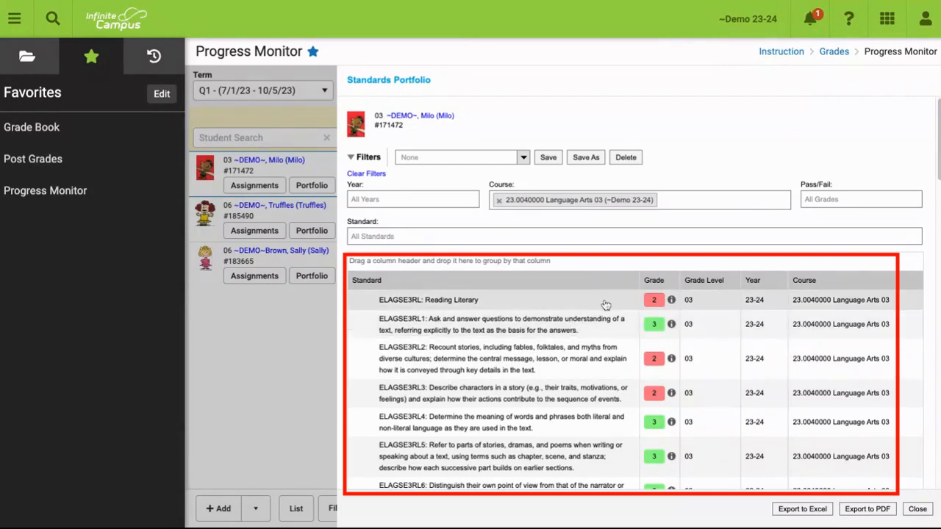
pyautogui.scroll(-1, 678, 335)
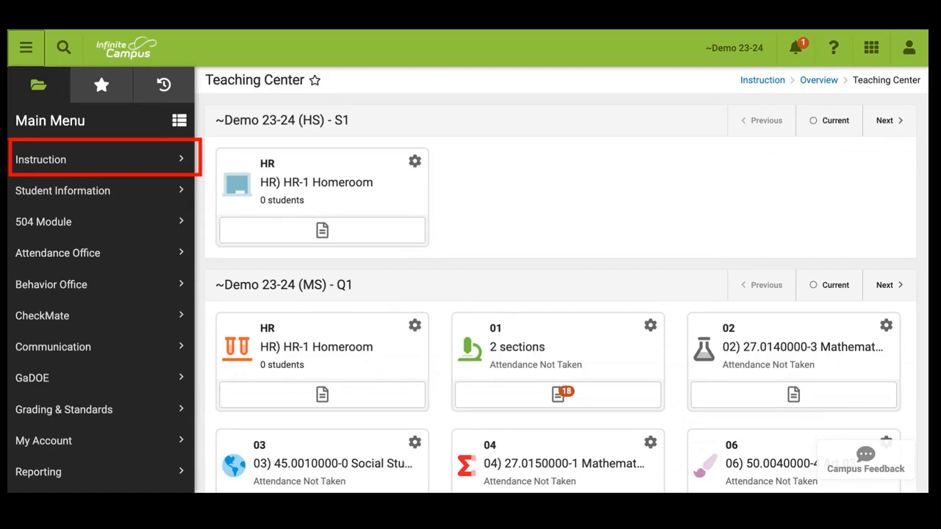
# Open the Message Center from the Instruction tools
pyautogui.click(163, 161)
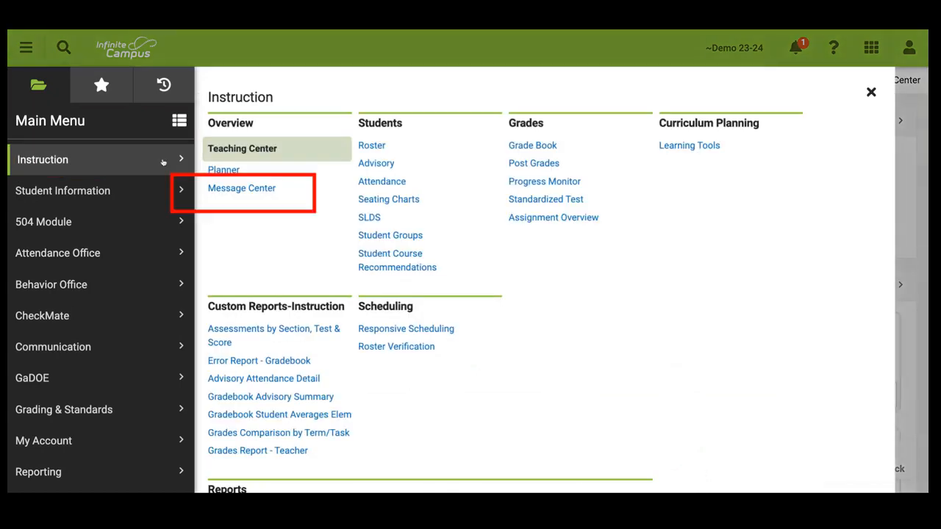
pyautogui.click(246, 189)
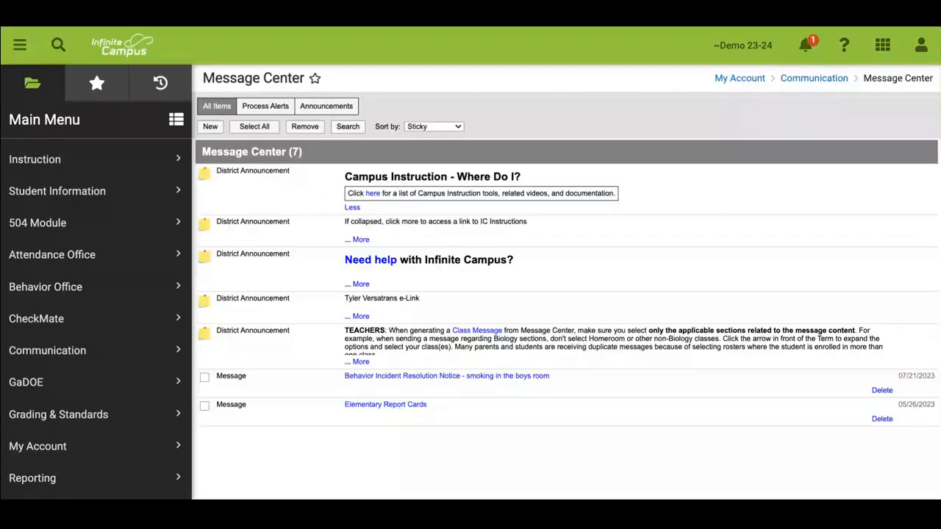